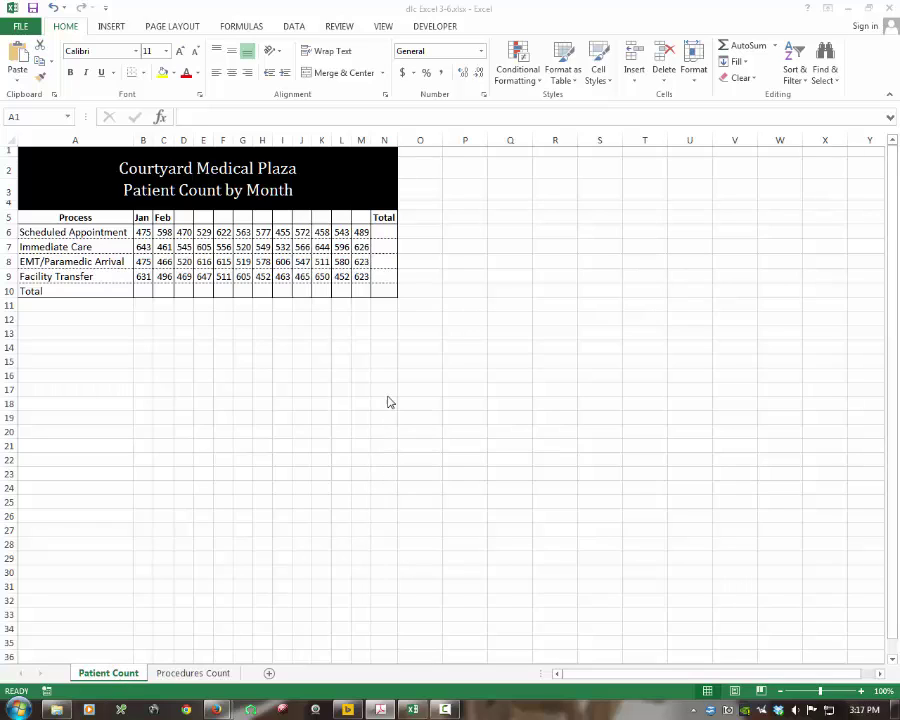
Extend the row 5 month headings from Feb through Dec
{"action": "left_click", "coordinate": [163, 218]}
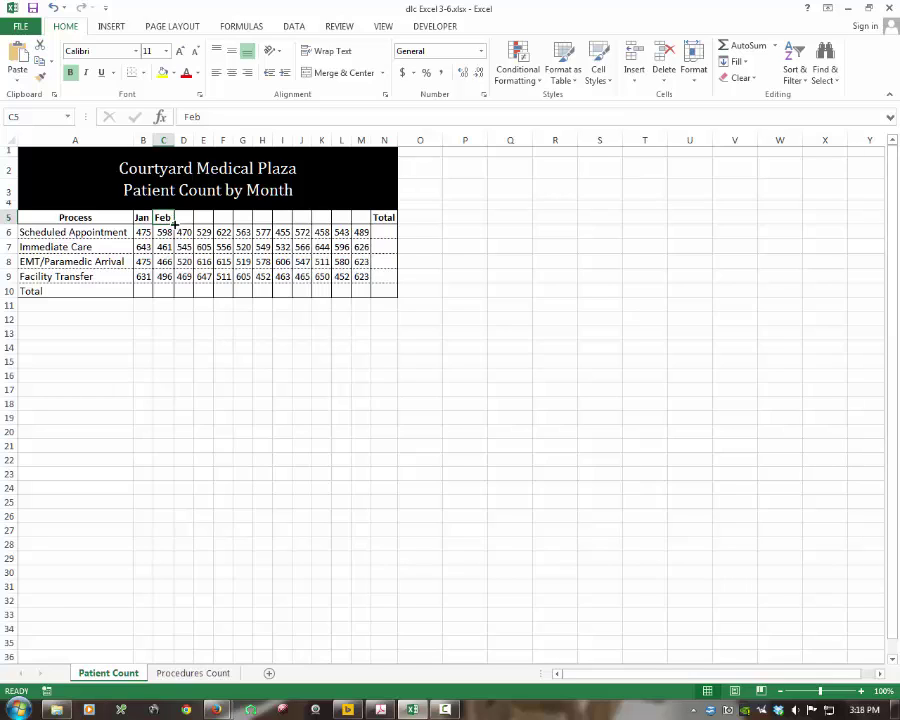
{"action": "left_click_drag", "start_coordinate": [174, 224], "coordinate": [368, 220]}
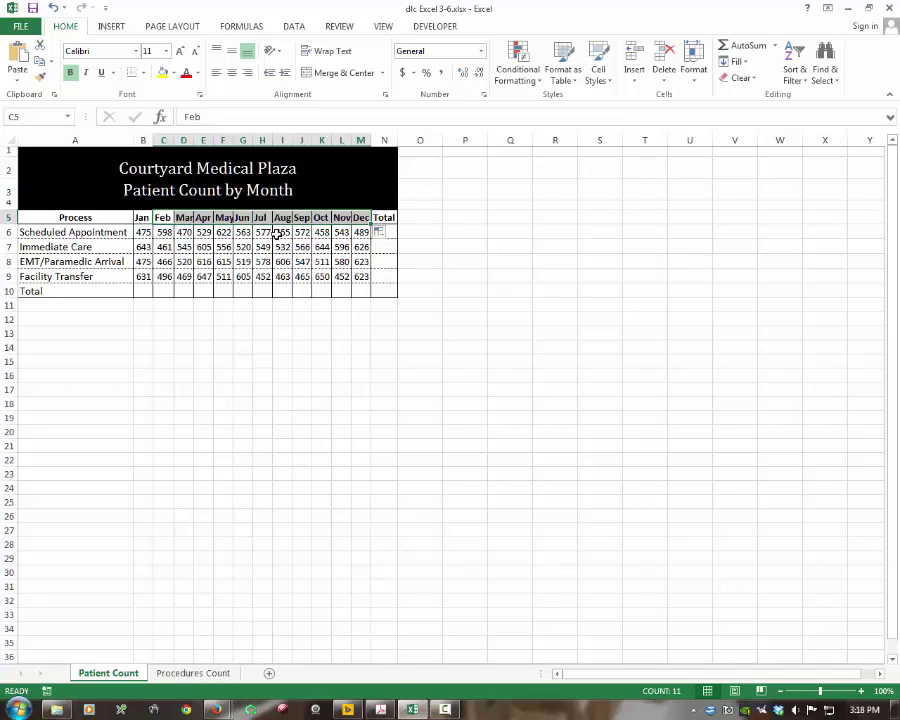
{"action": "left_click", "coordinate": [537, 304]}
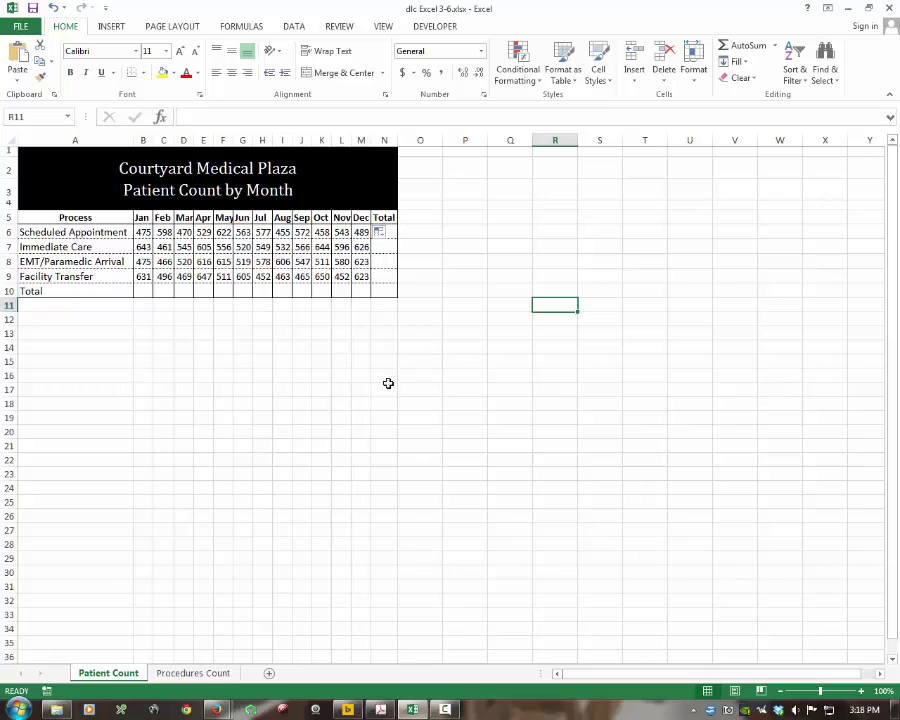
Enter an AutoSum of B6:M6 in N6 for the first process row's total
{"action": "left_click", "coordinate": [390, 230]}
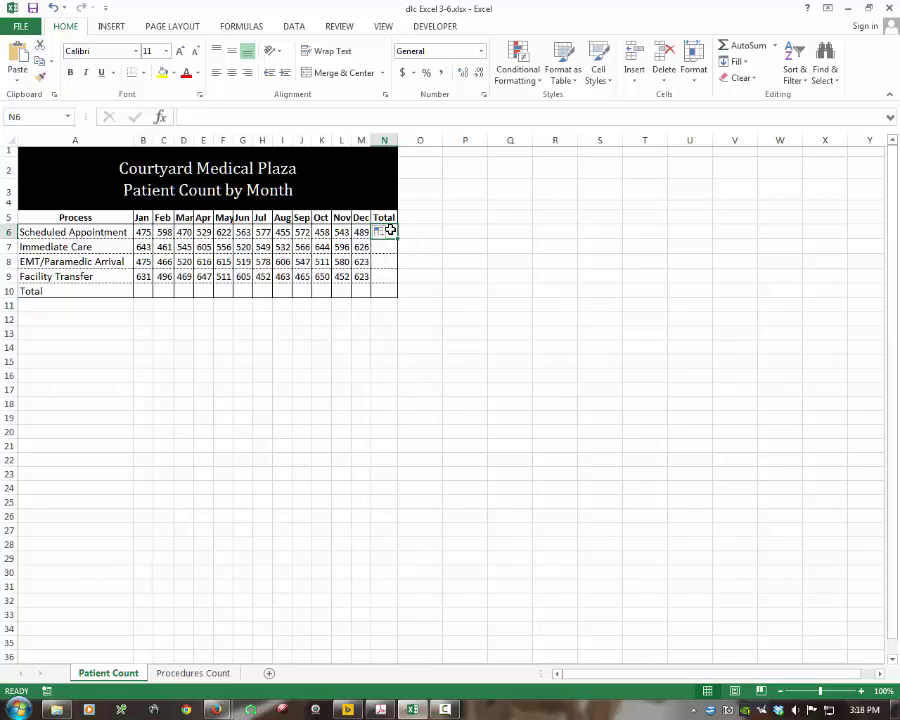
{"action": "left_click", "coordinate": [257, 28]}
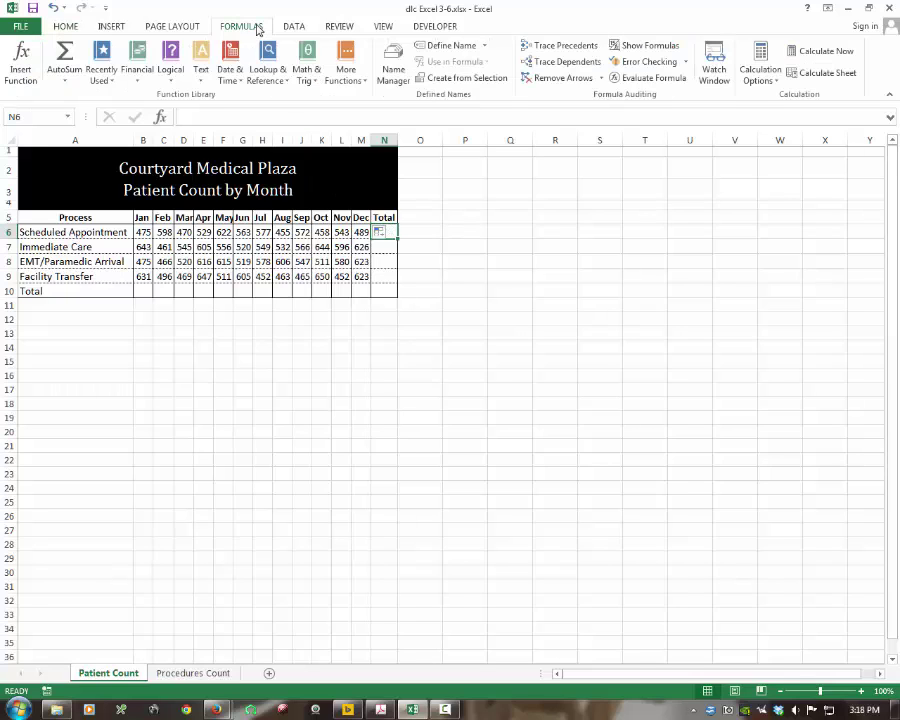
{"action": "left_click", "coordinate": [66, 82]}
{"action": "left_click", "coordinate": [74, 95]}
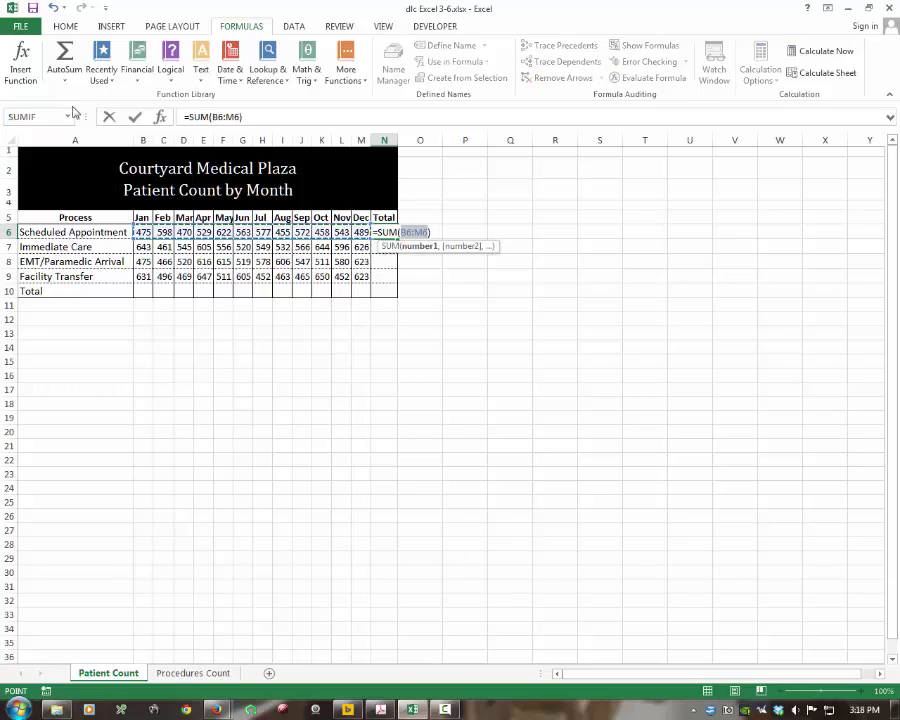
{"action": "key", "text": "Return"}
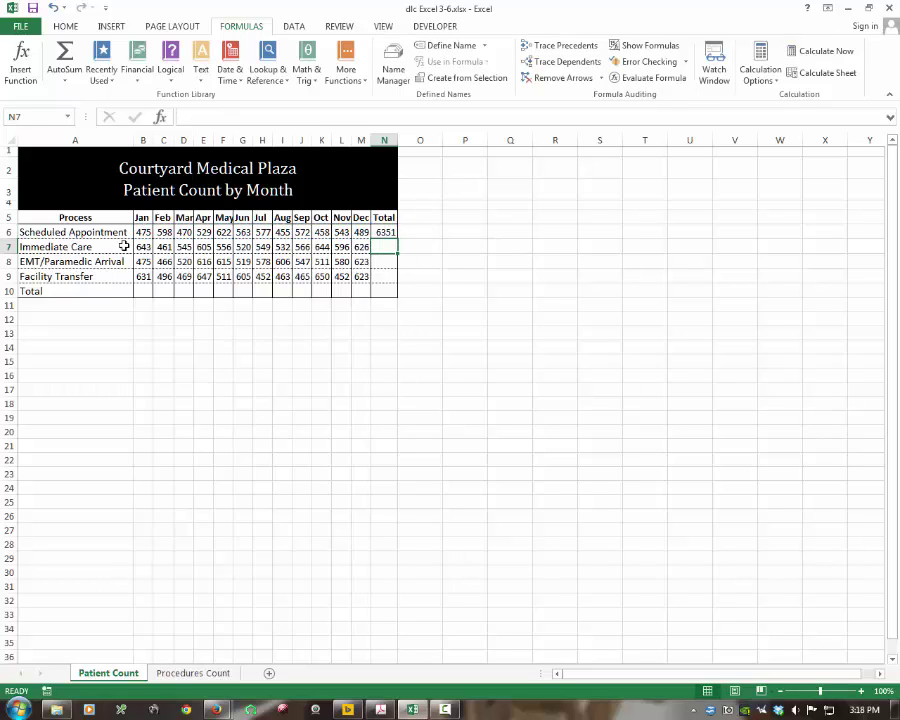
Copy the N6 total down to N10, giving 6351, 6843, 6656 and 6464
{"action": "left_click", "coordinate": [388, 232]}
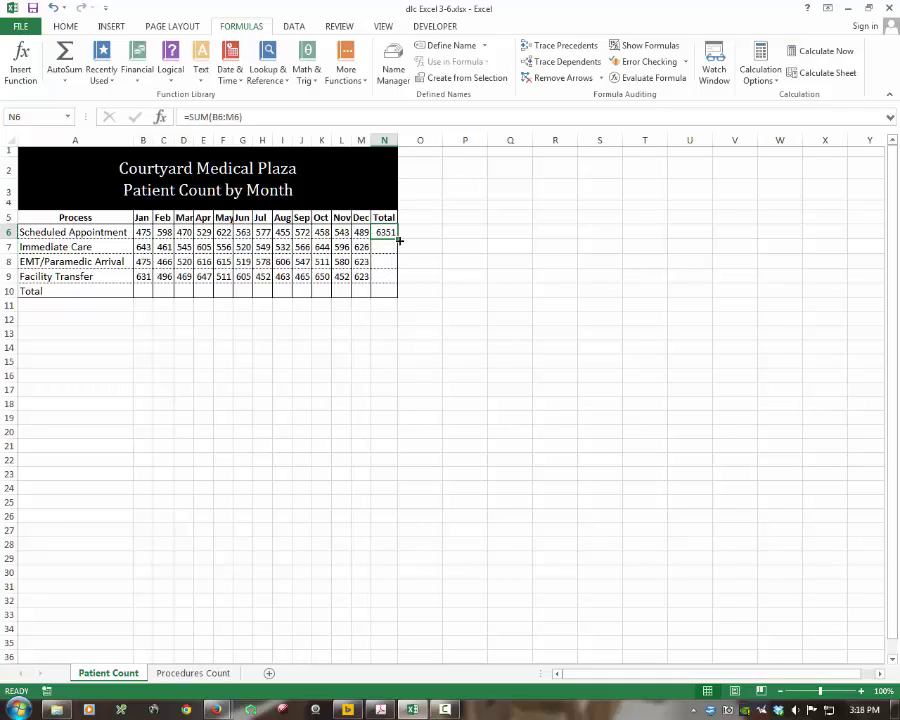
{"action": "left_click_drag", "start_coordinate": [398, 240], "coordinate": [398, 291]}
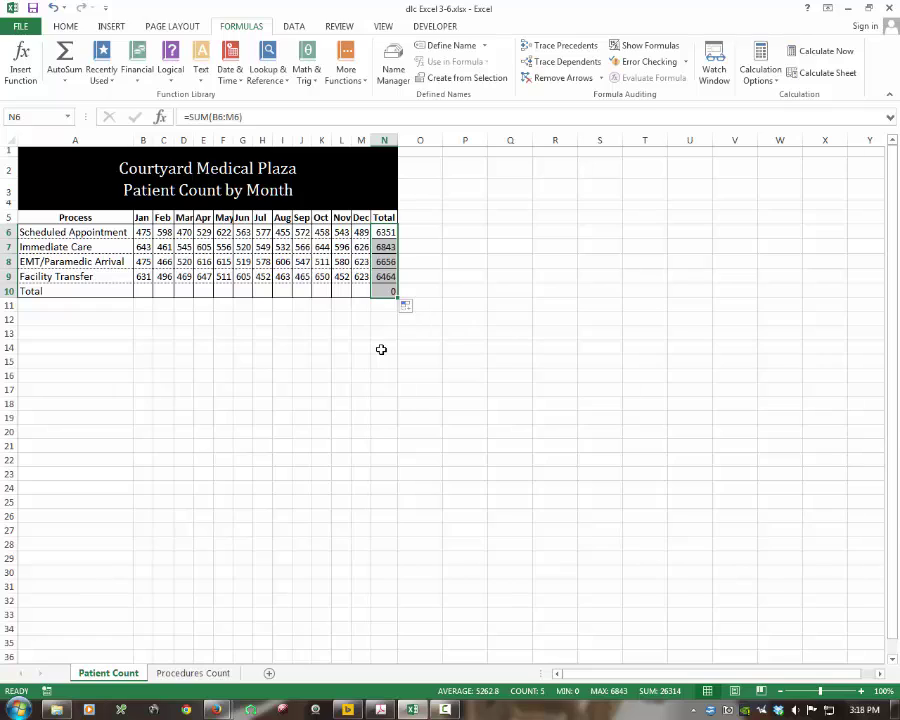
{"action": "left_click", "coordinate": [381, 349]}
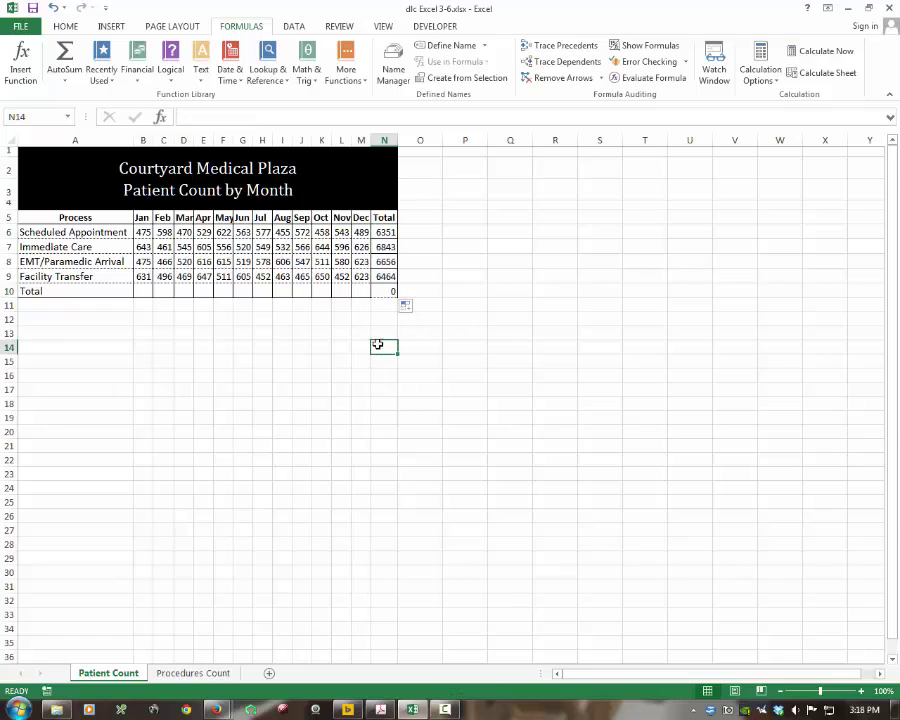
Sum B6:B9 into B10 for a Jan total of 2224
{"action": "left_click", "coordinate": [142, 291]}
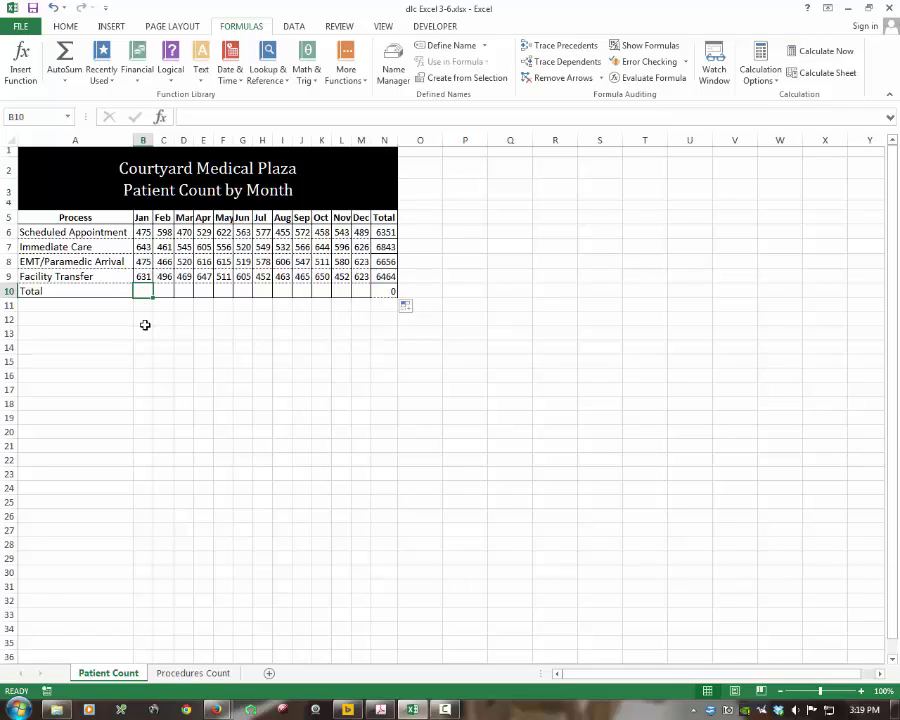
{"action": "left_click", "coordinate": [65, 86]}
{"action": "left_click", "coordinate": [72, 95]}
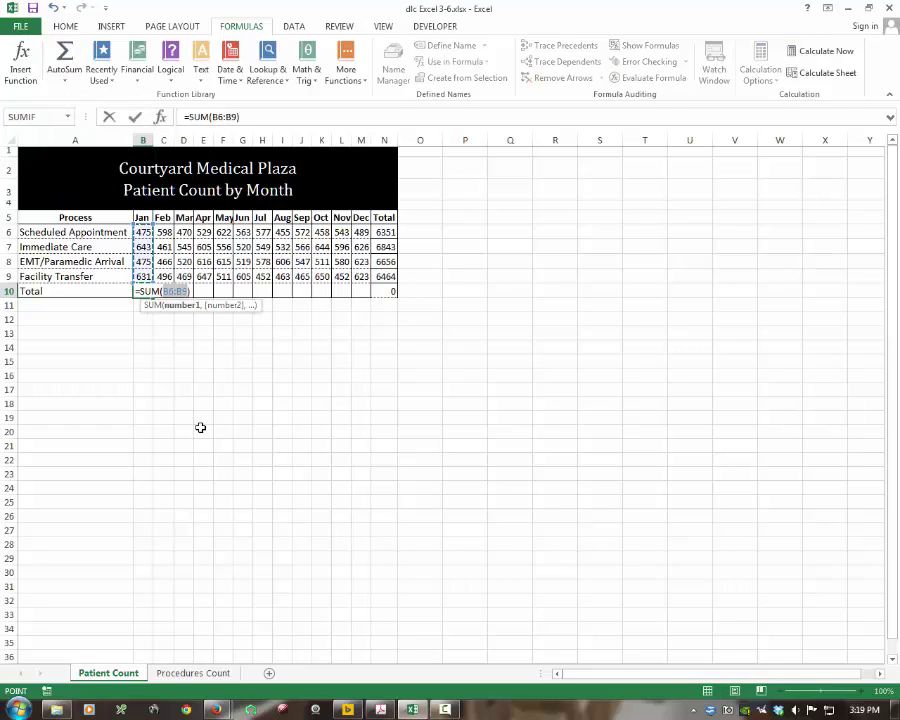
{"action": "key", "text": "Return"}
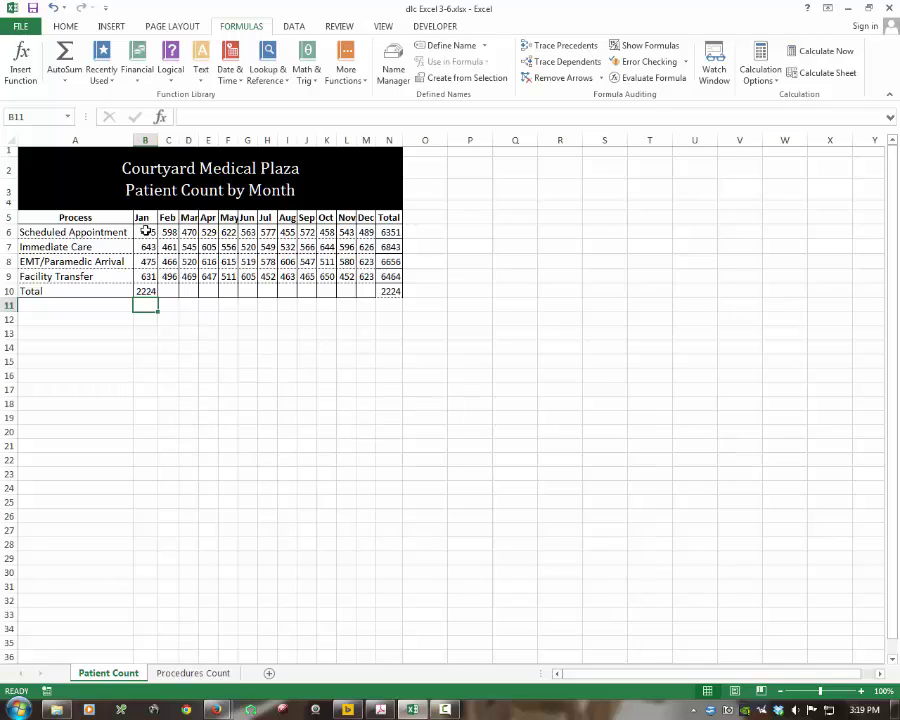
Copy the Jan total across row 10 and select the numbers in B6:N10
{"action": "left_click", "coordinate": [146, 291]}
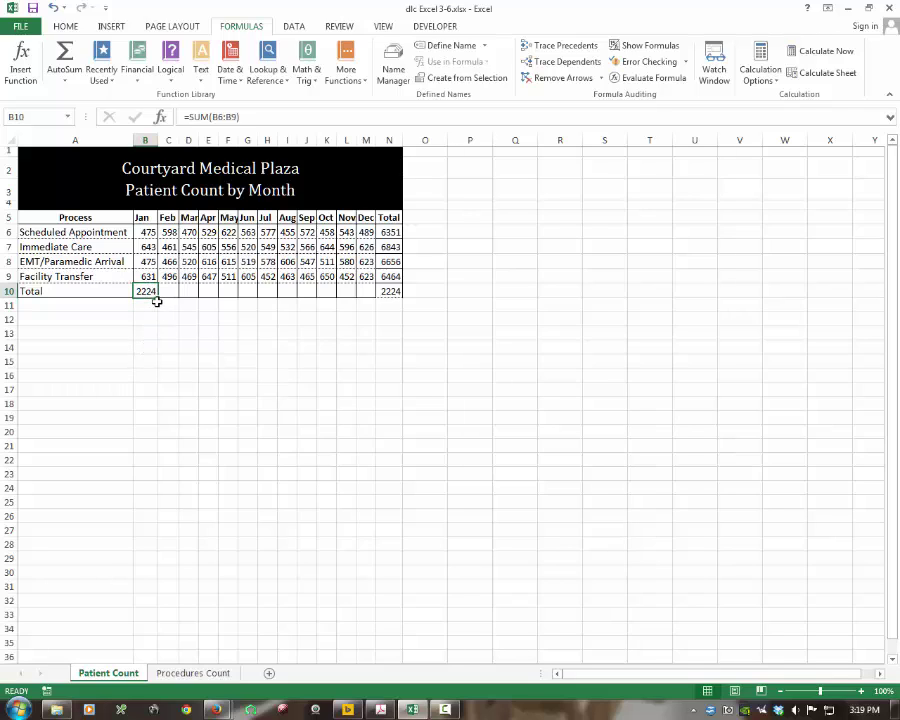
{"action": "left_click_drag", "start_coordinate": [157, 297], "coordinate": [376, 293]}
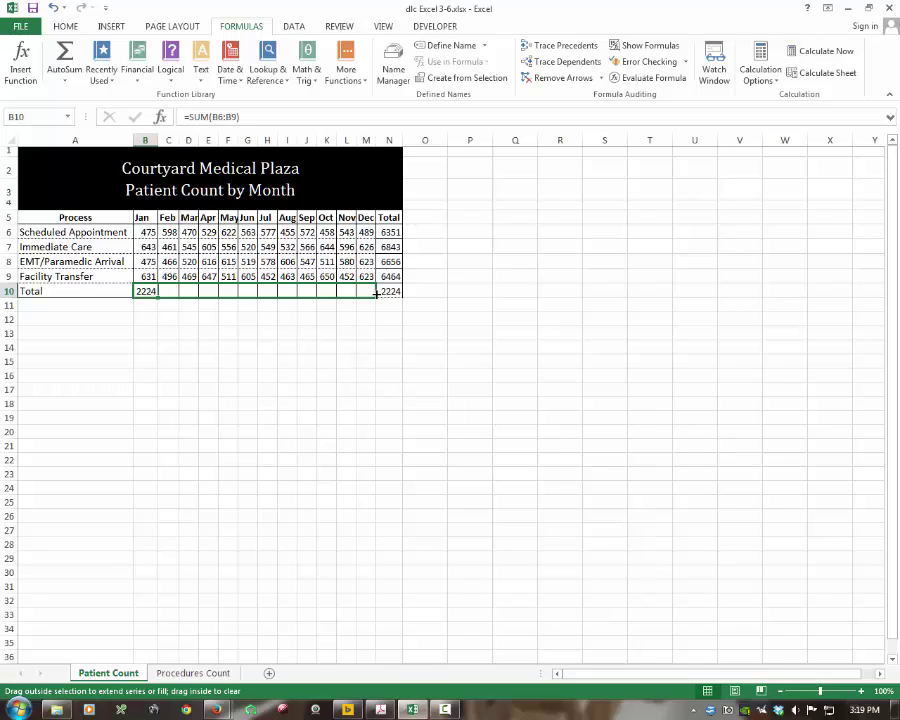
{"action": "left_click_drag", "start_coordinate": [376, 293], "coordinate": [376, 293]}
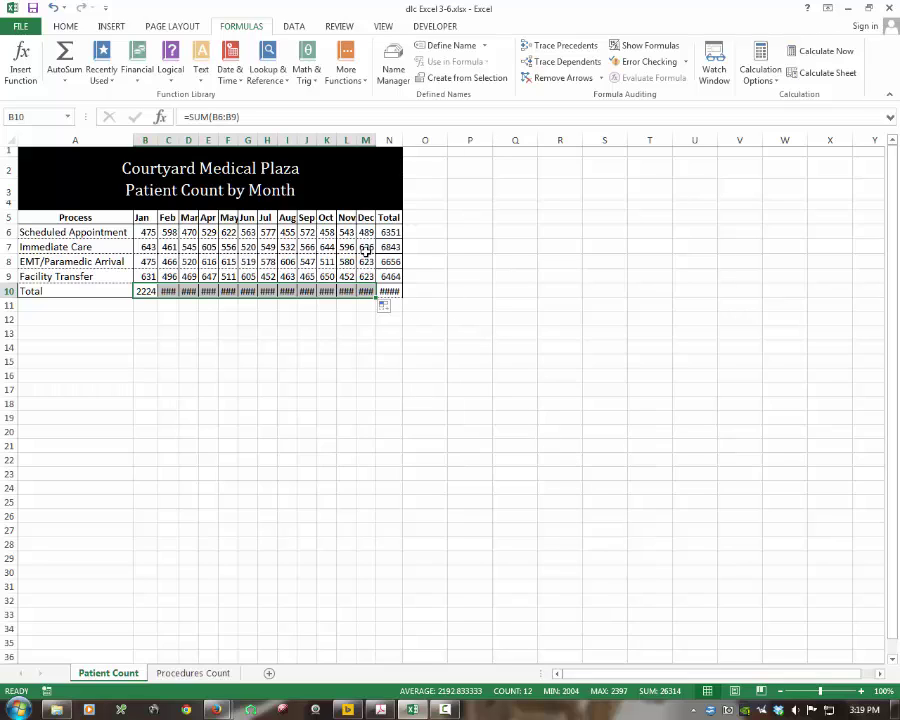
{"action": "left_click_drag", "start_coordinate": [145, 232], "coordinate": [391, 287]}
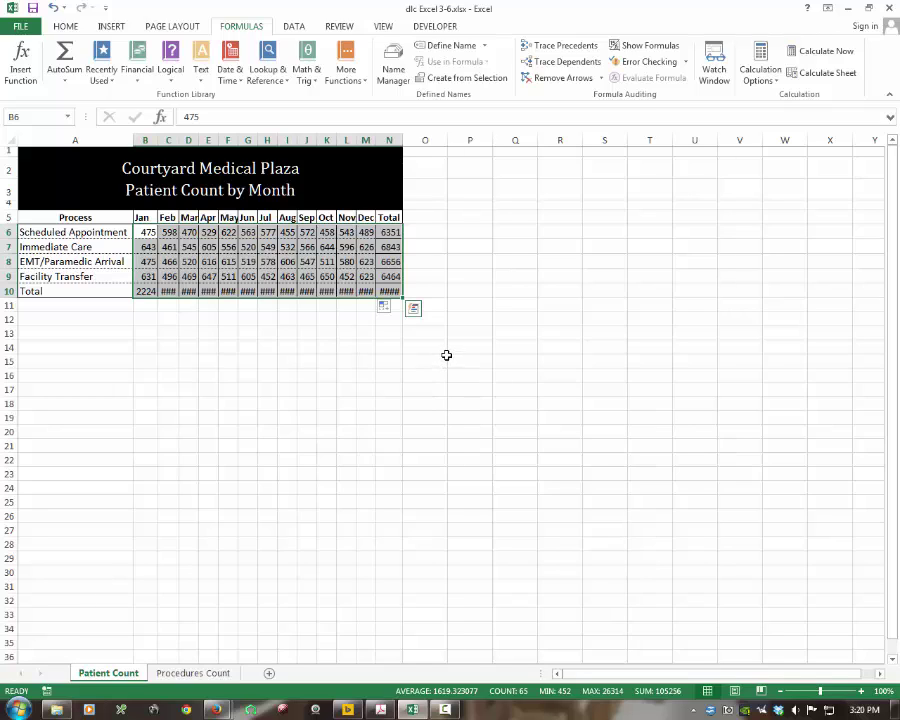
Apply Comma Style to the table's counts and reduce them to zero decimal places
{"action": "left_click", "coordinate": [73, 28]}
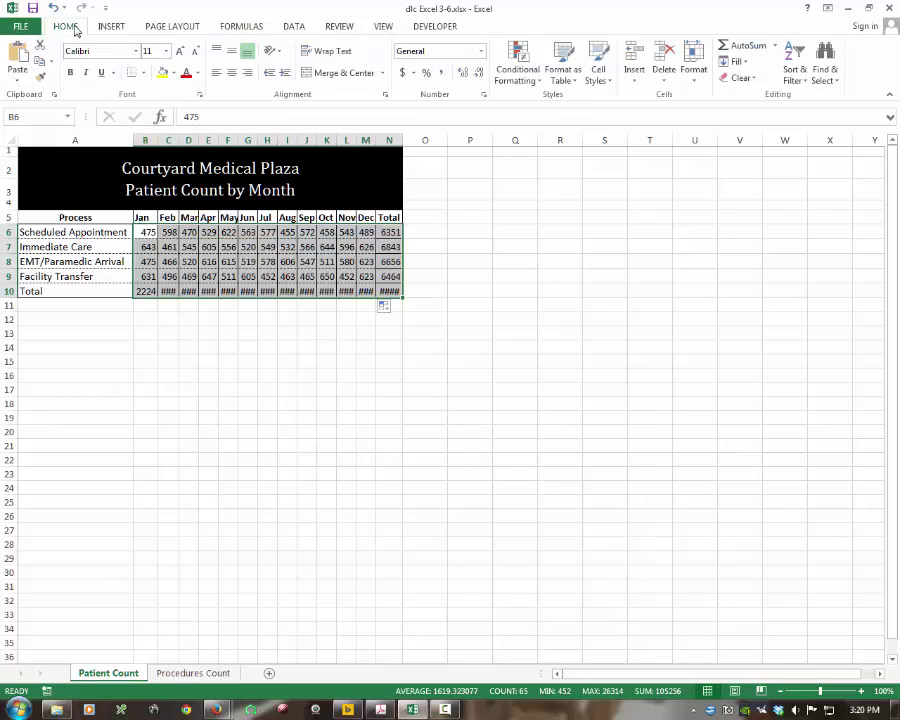
{"action": "left_click", "coordinate": [443, 73]}
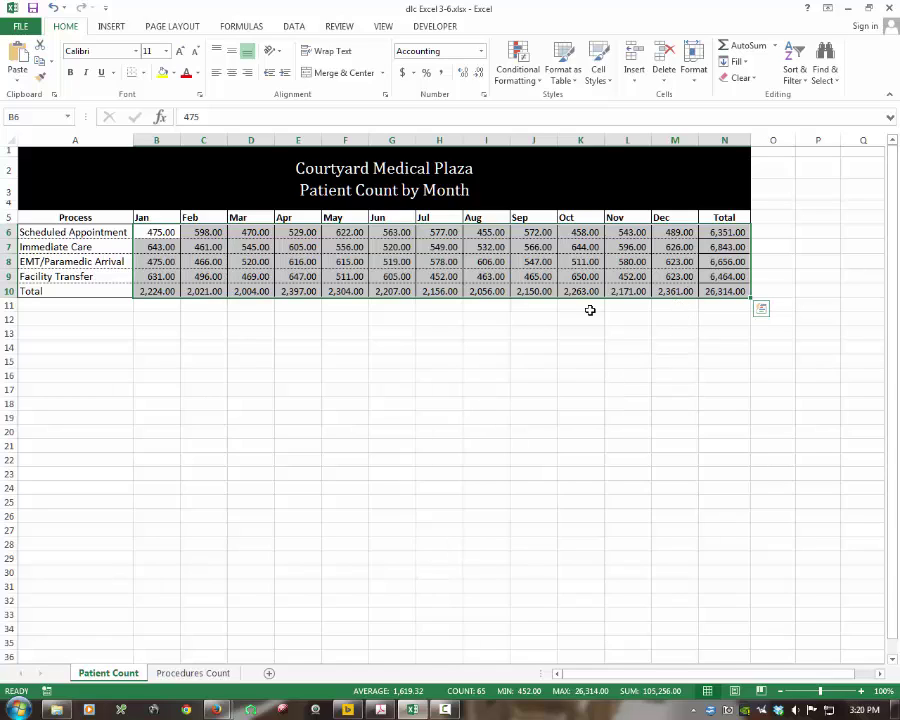
{"action": "left_click", "coordinate": [479, 78]}
{"action": "left_click", "coordinate": [479, 78]}
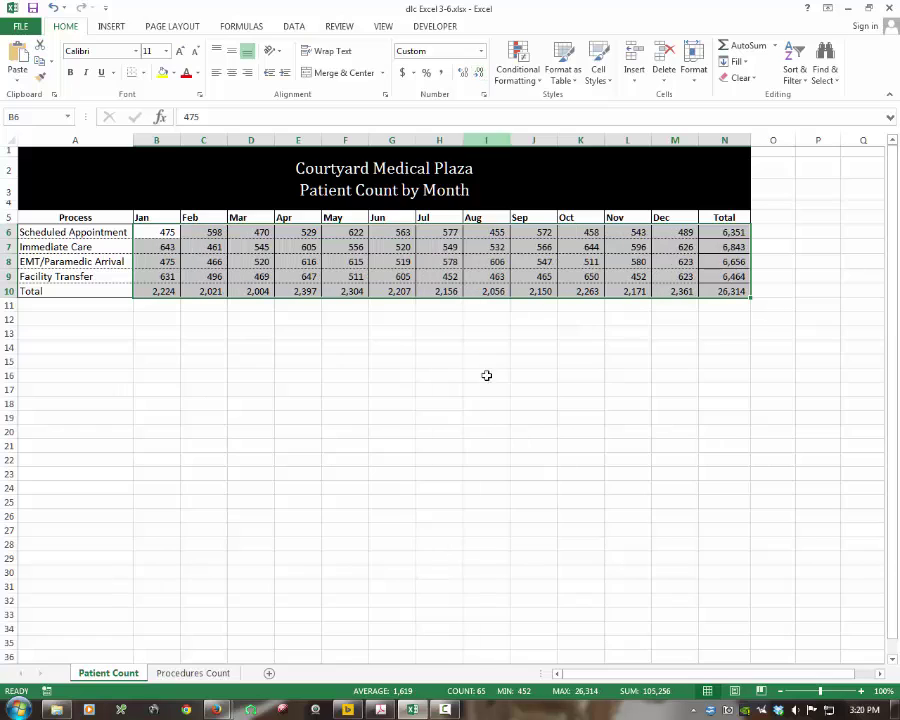
{"action": "left_click", "coordinate": [508, 378]}
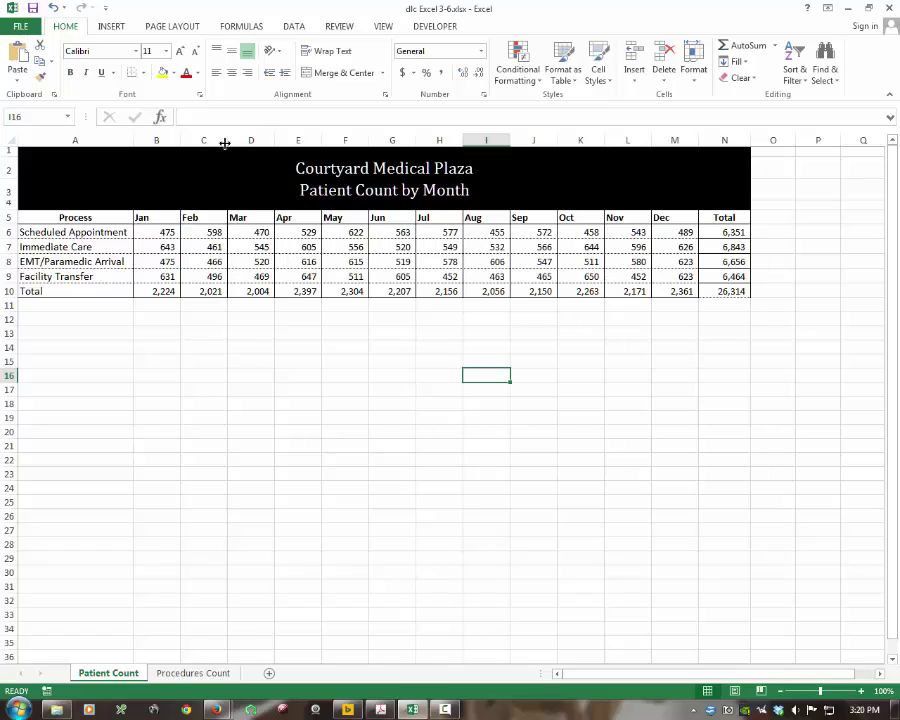
AutoFit the column widths of columns B through N
{"action": "left_click", "coordinate": [156, 139]}
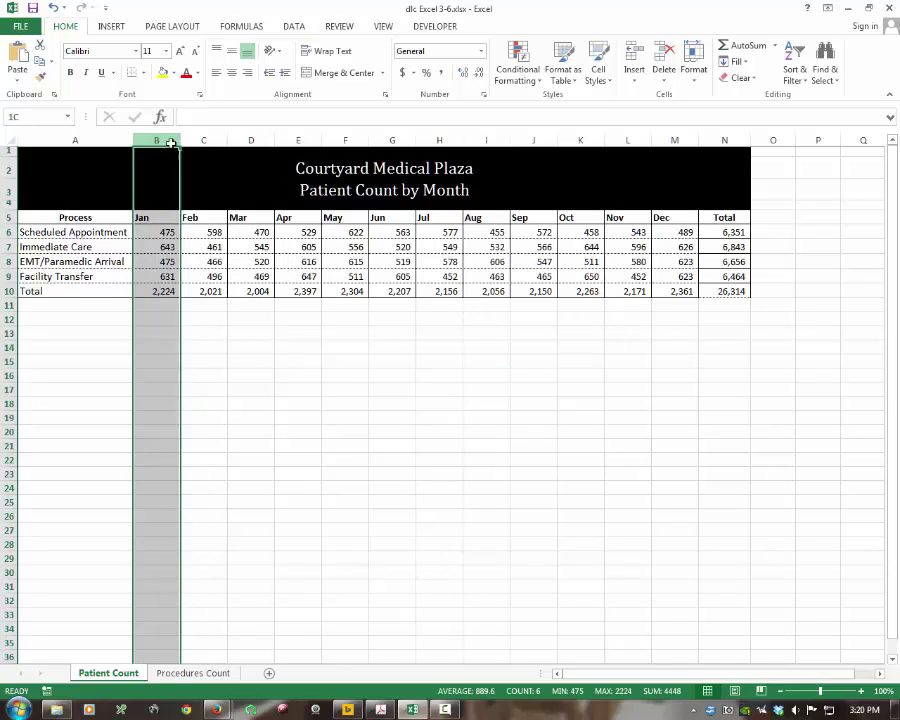
{"action": "left_click_drag", "start_coordinate": [171, 143], "coordinate": [728, 139]}
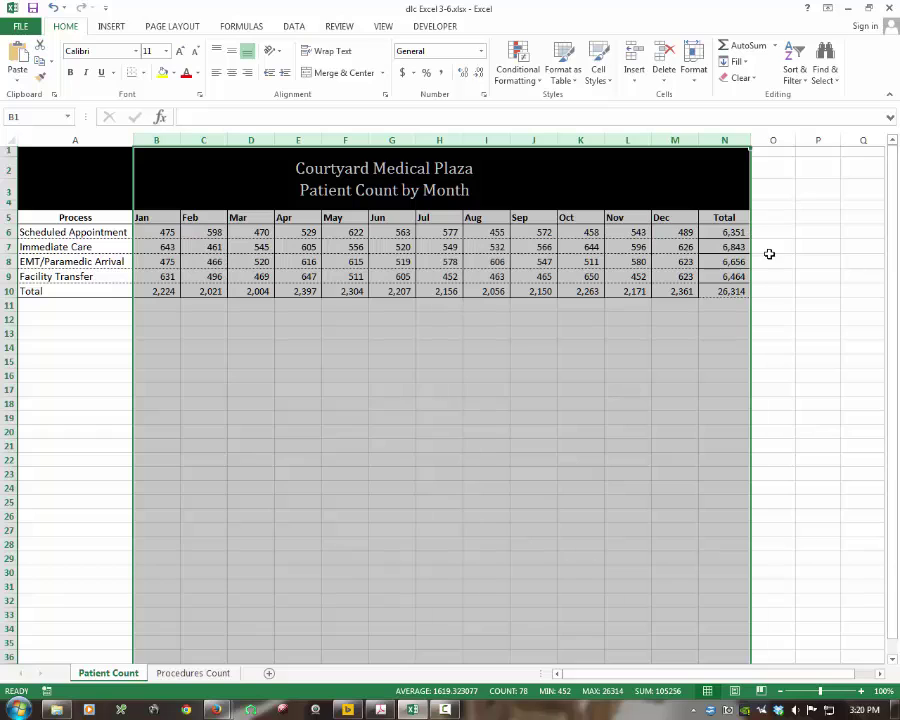
{"action": "left_click", "coordinate": [695, 80]}
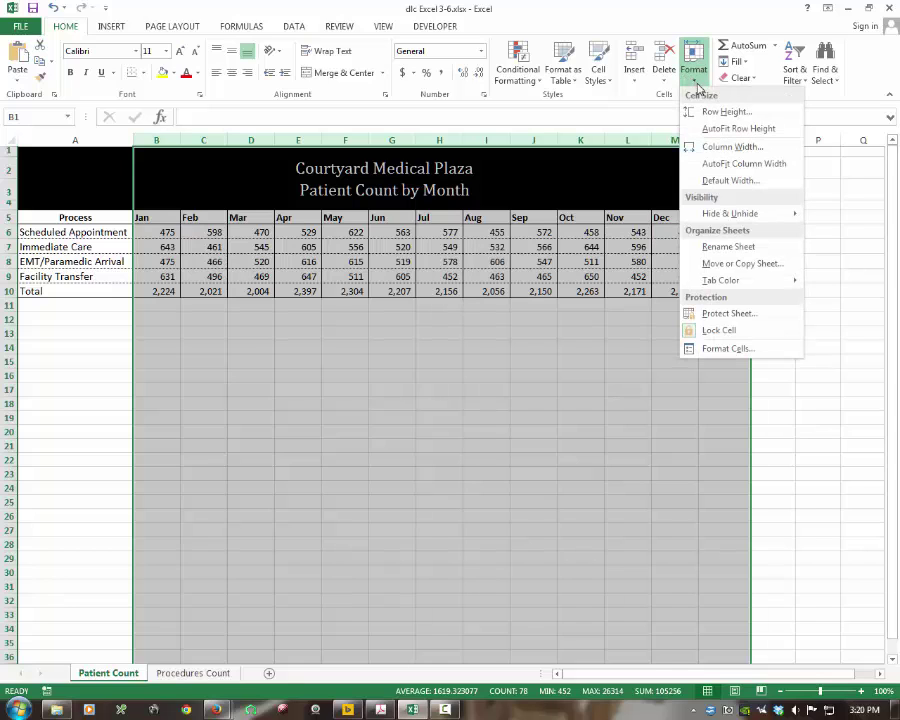
{"action": "left_click", "coordinate": [741, 165]}
{"action": "left_click", "coordinate": [637, 350]}
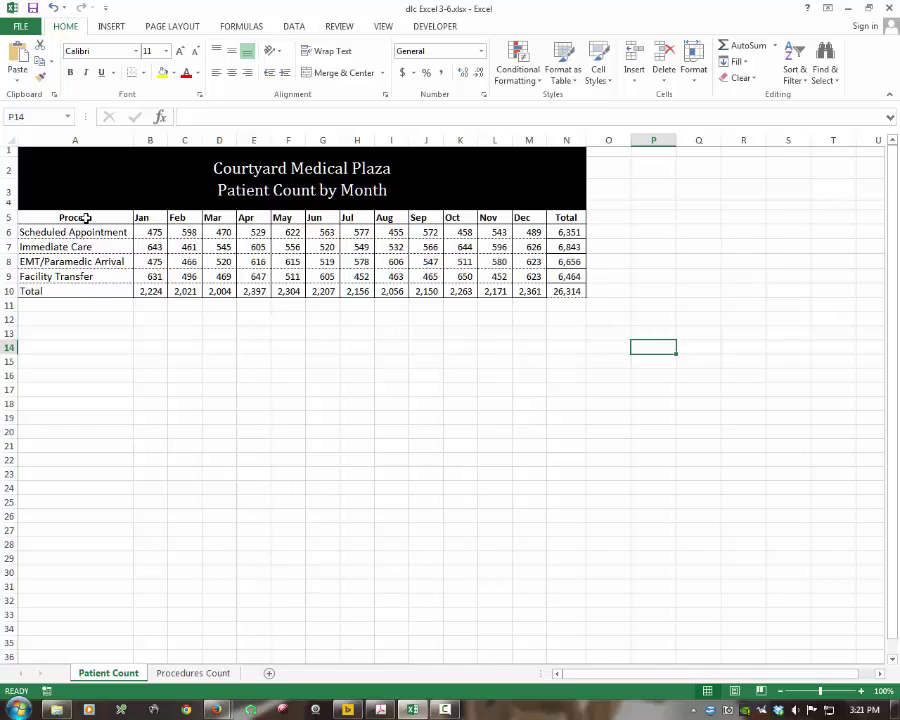
Select the month headings row, then add the Immediate Care row A7:M7
{"action": "left_click_drag", "start_coordinate": [87, 218], "coordinate": [521, 219]}
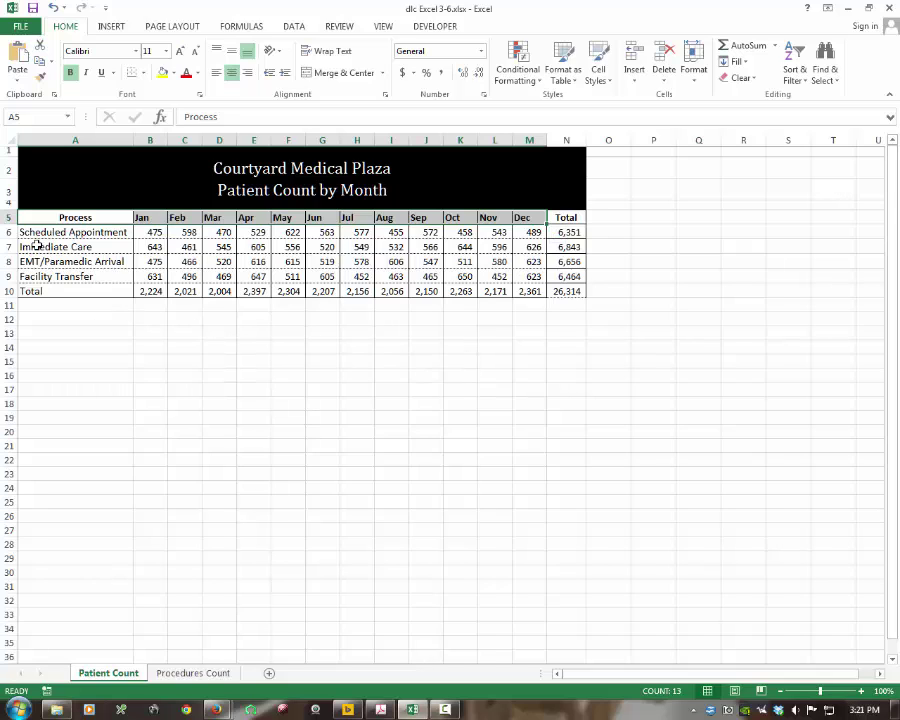
{"action": "left_click_drag", "start_coordinate": [37, 245], "coordinate": [529, 248]}
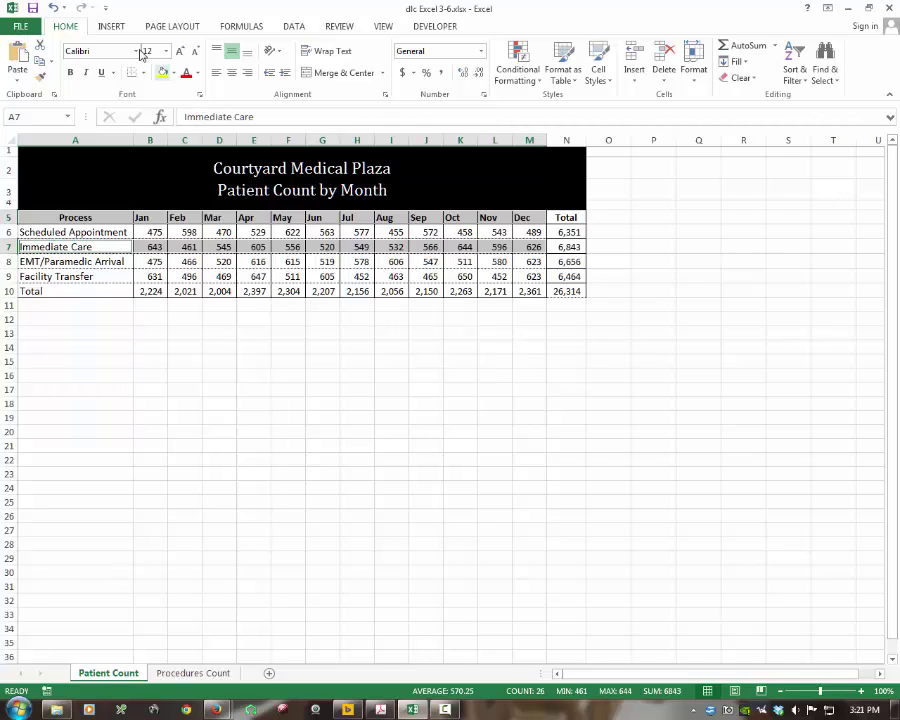
Insert a 2-D Clustered Column chart from the selected Immediate Care data
{"action": "left_click", "coordinate": [107, 28]}
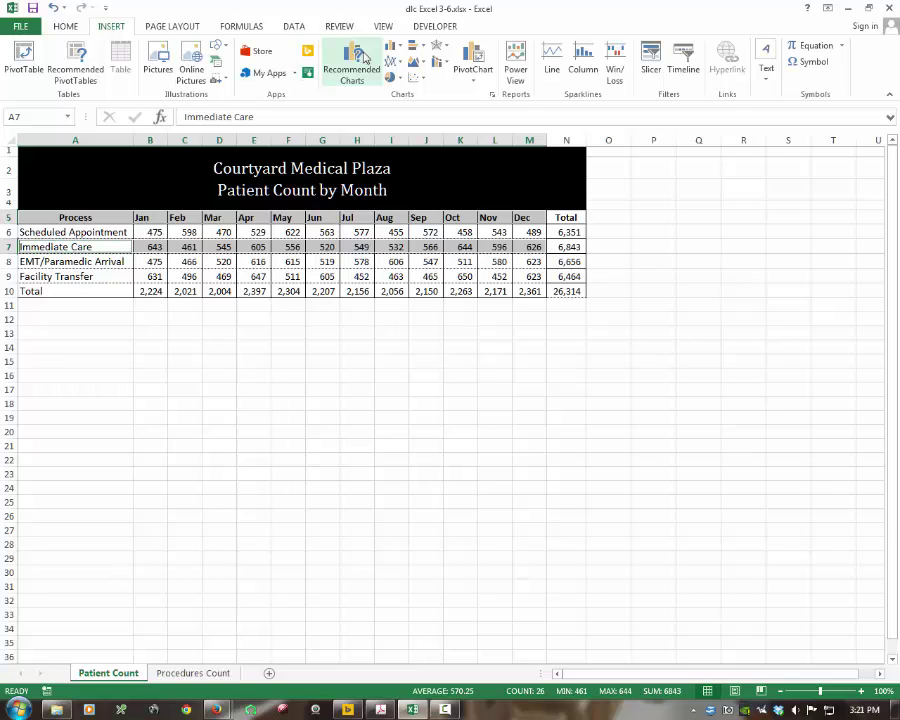
{"action": "left_click", "coordinate": [398, 48]}
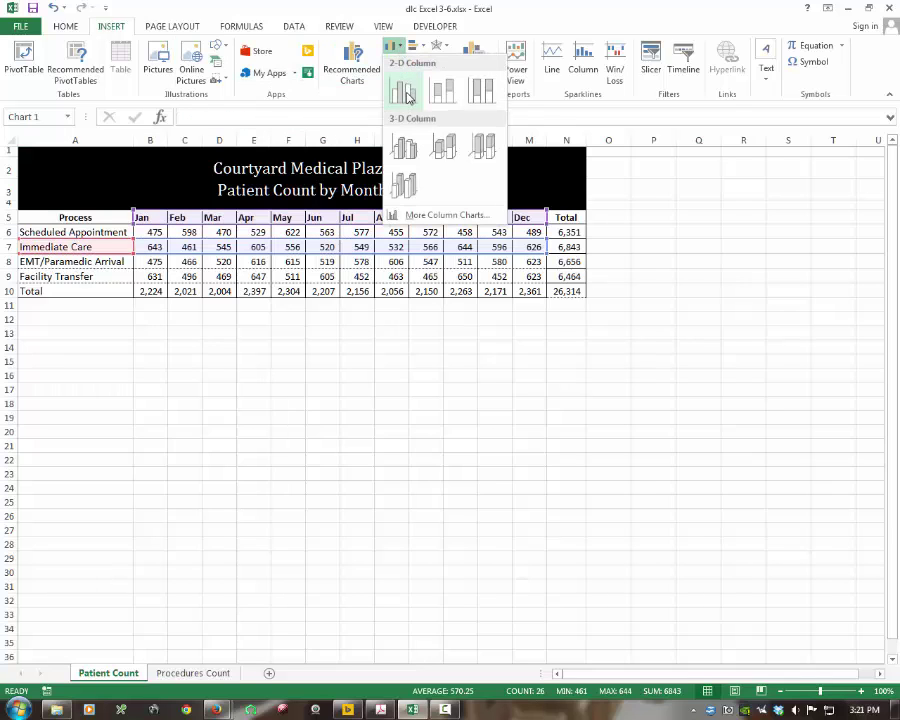
{"action": "left_click", "coordinate": [390, 105]}
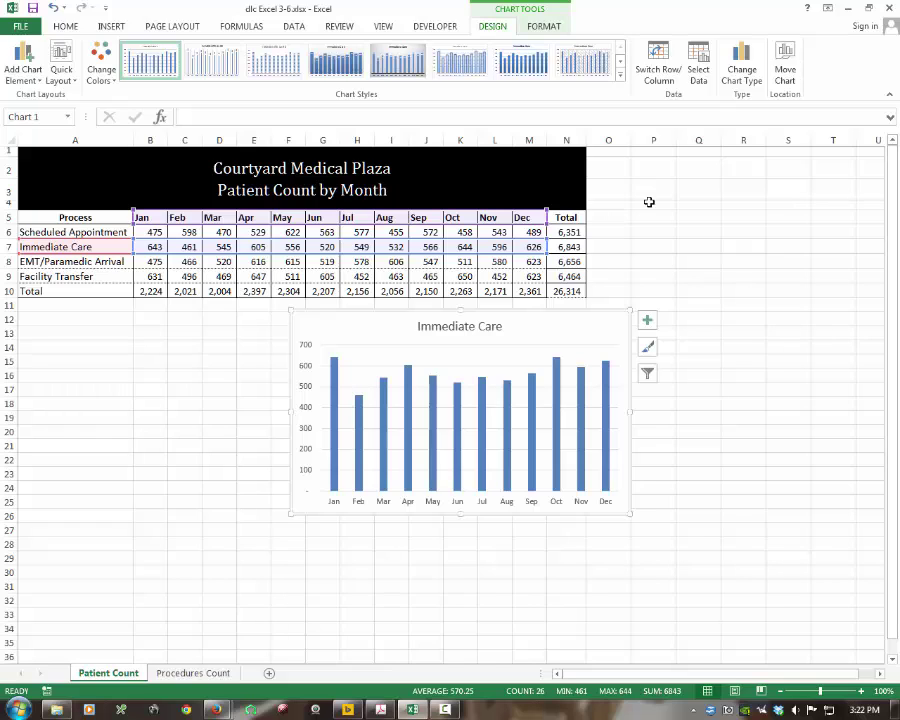
Move the chart to a new chart sheet named 'Immed Care'
{"action": "left_click", "coordinate": [785, 77]}
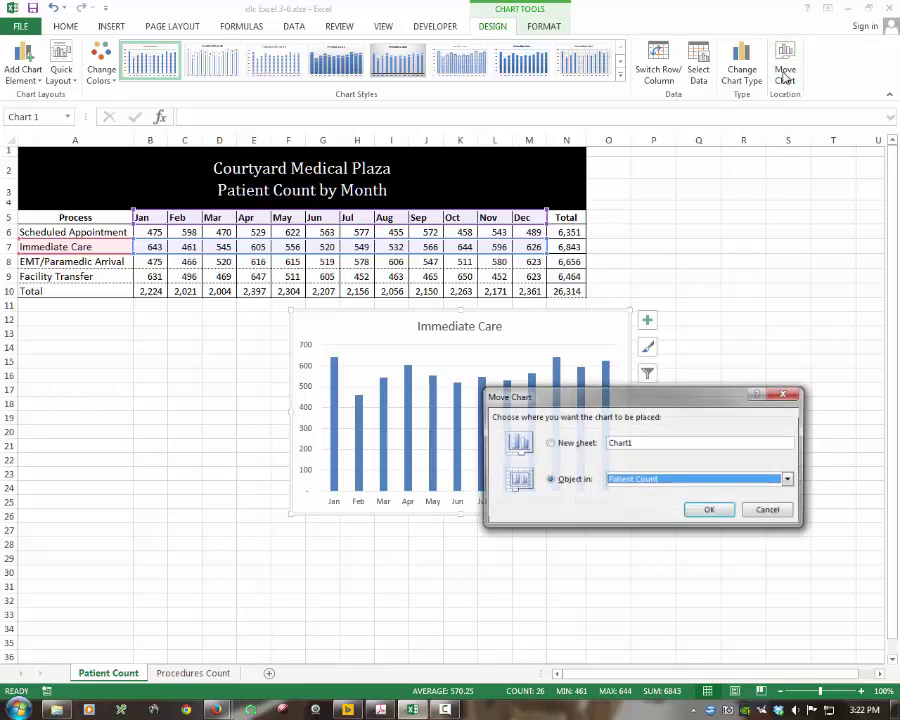
{"action": "left_click", "coordinate": [548, 445]}
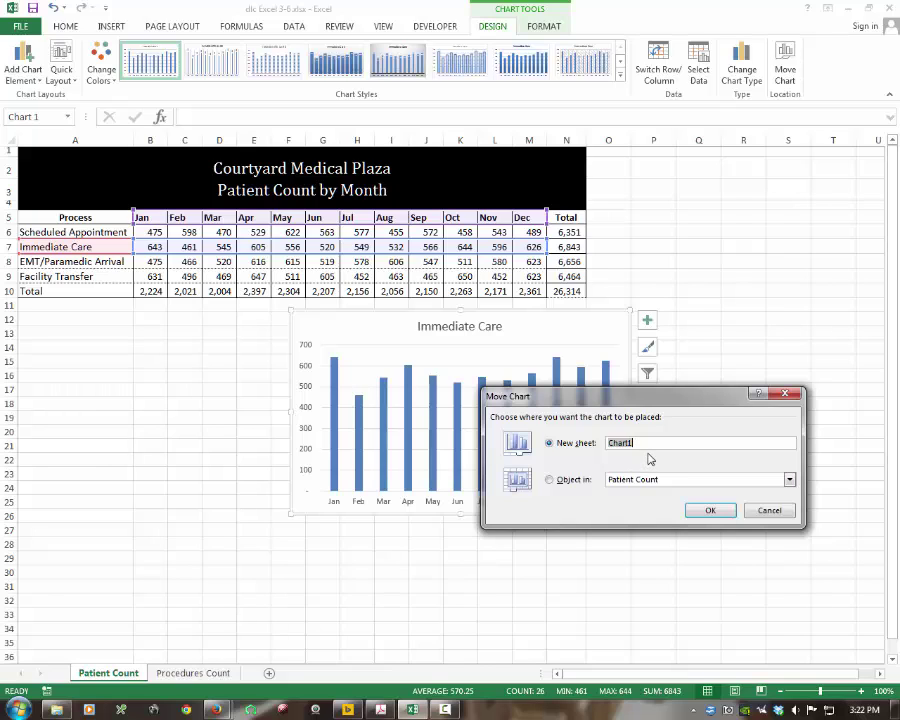
{"action": "type", "text": "Immed Care"}
{"action": "left_click", "coordinate": [710, 510]}
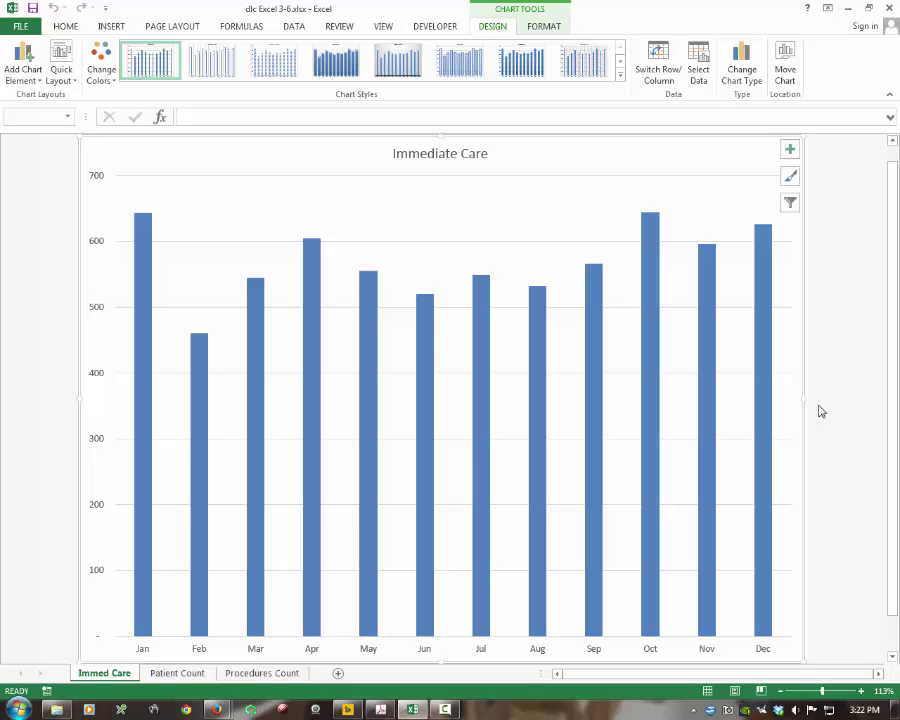
Replace the chart title text with 'Immediate Care Patient Count'
{"action": "mouse_move", "coordinate": [647, 453]}
{"action": "left_click", "coordinate": [438, 155]}
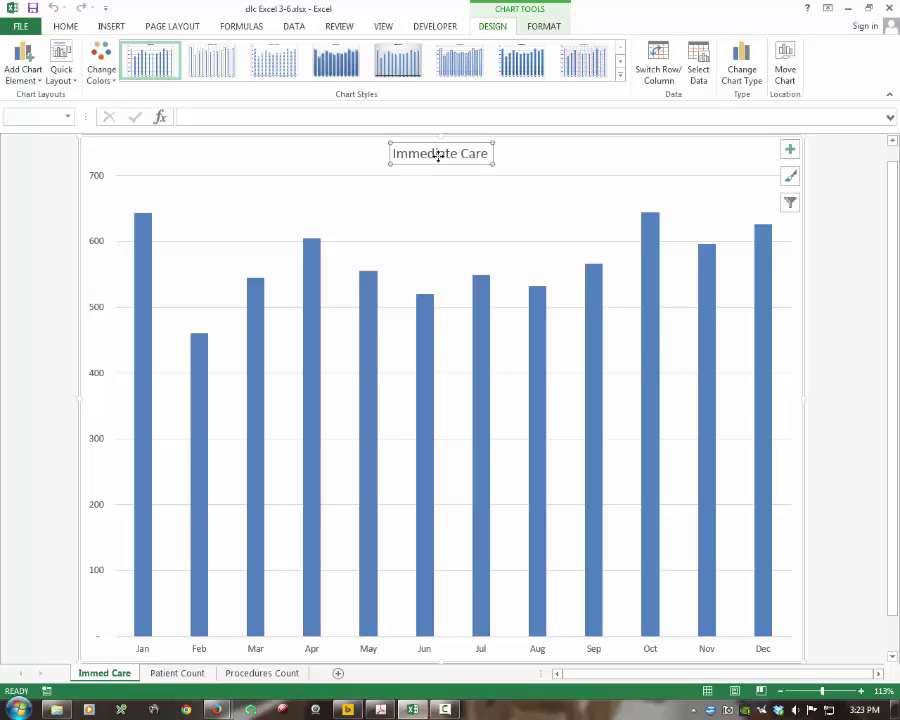
{"action": "triple_click", "coordinate": [438, 155]}
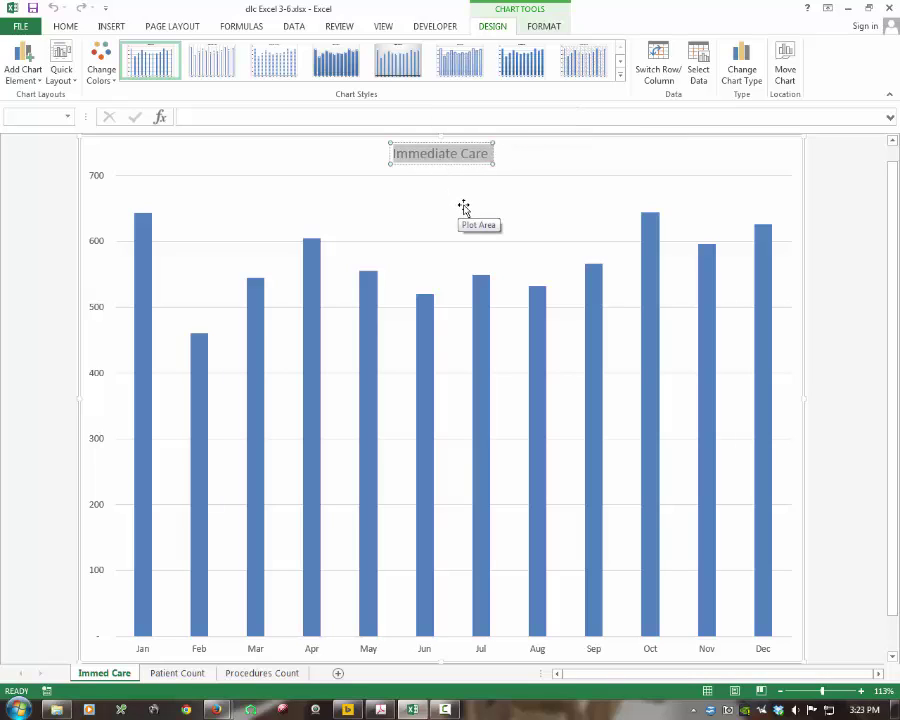
{"action": "key", "text": "BackSpace"}
{"action": "type", "text": "Imee"}
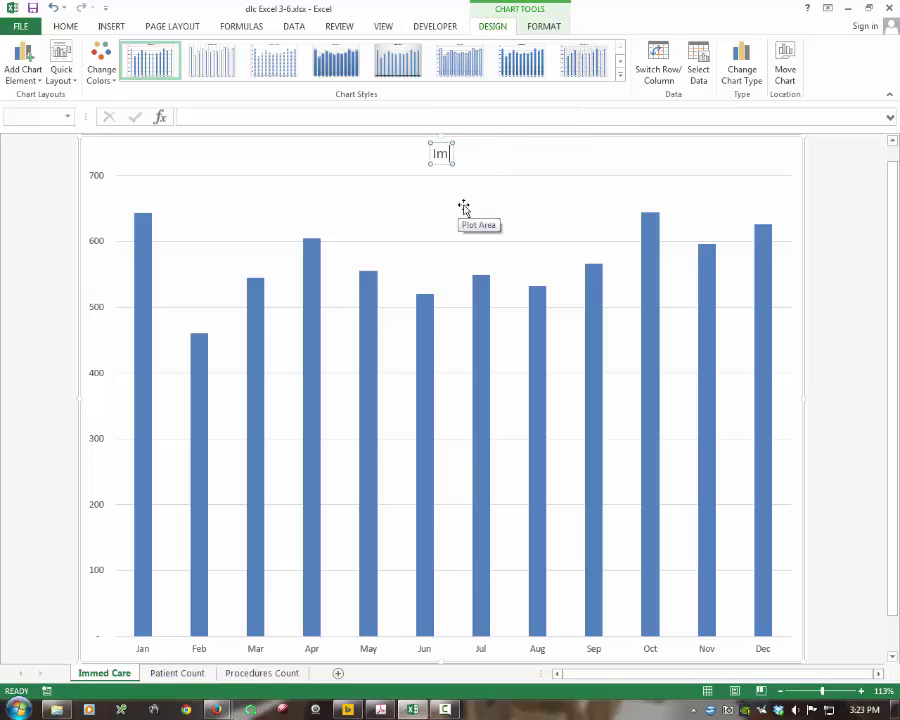
{"action": "key", "text": "BackSpace"}
{"action": "key", "text": "BackSpace"}
{"action": "type", "text": "me"}
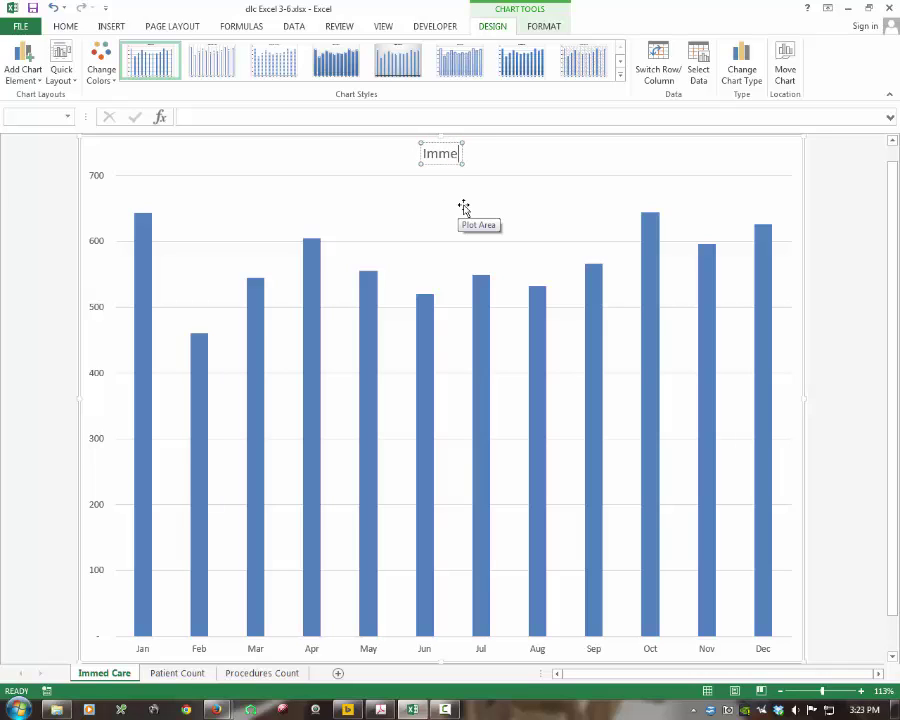
{"action": "type", "text": "diate Care"}
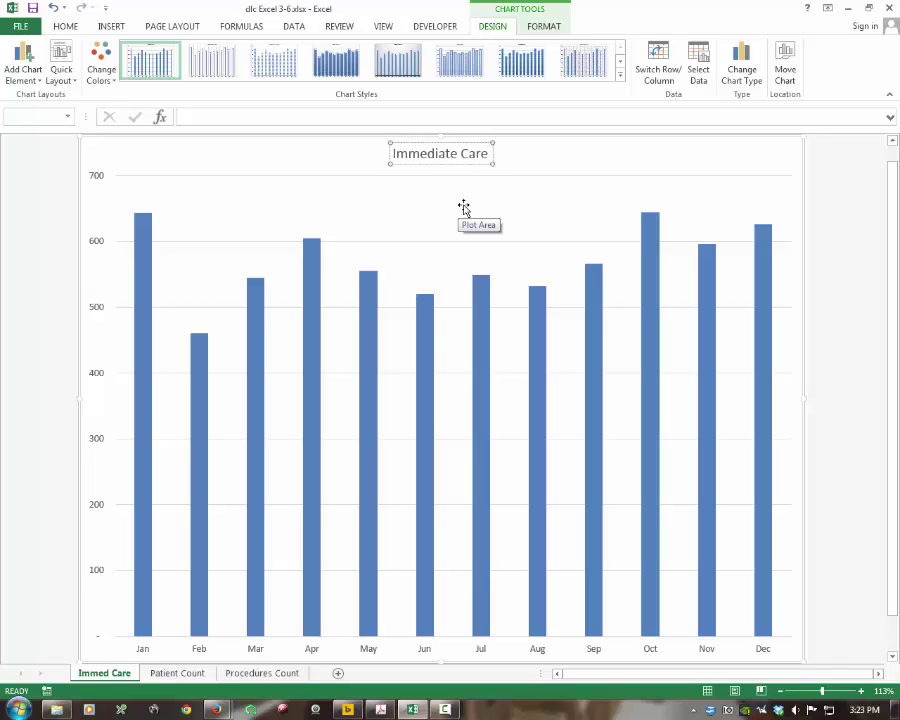
{"action": "type", "text": " Pat"}
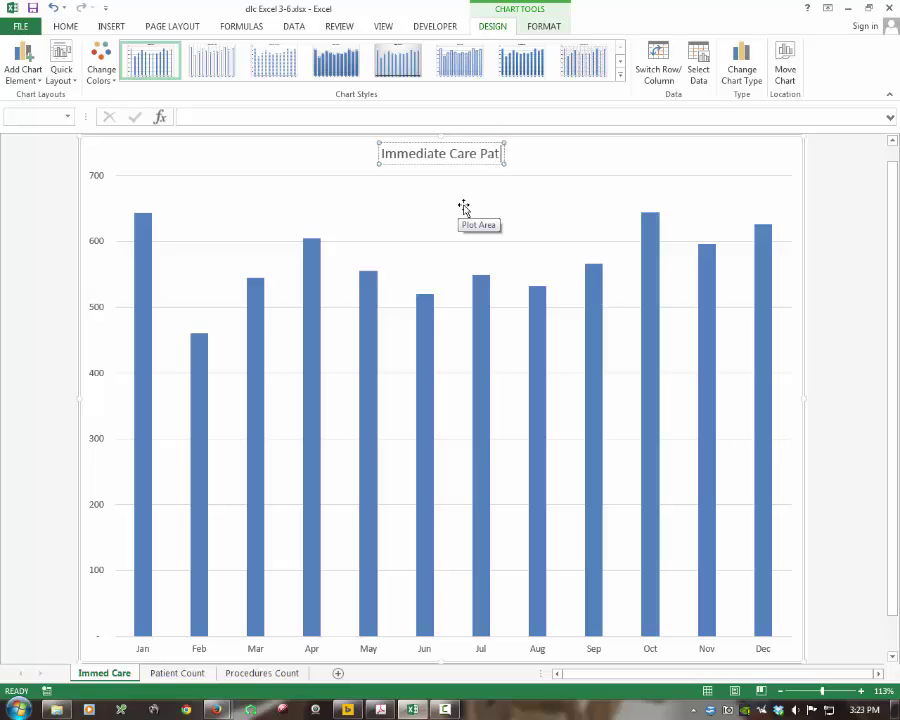
{"action": "type", "text": "ient Count"}
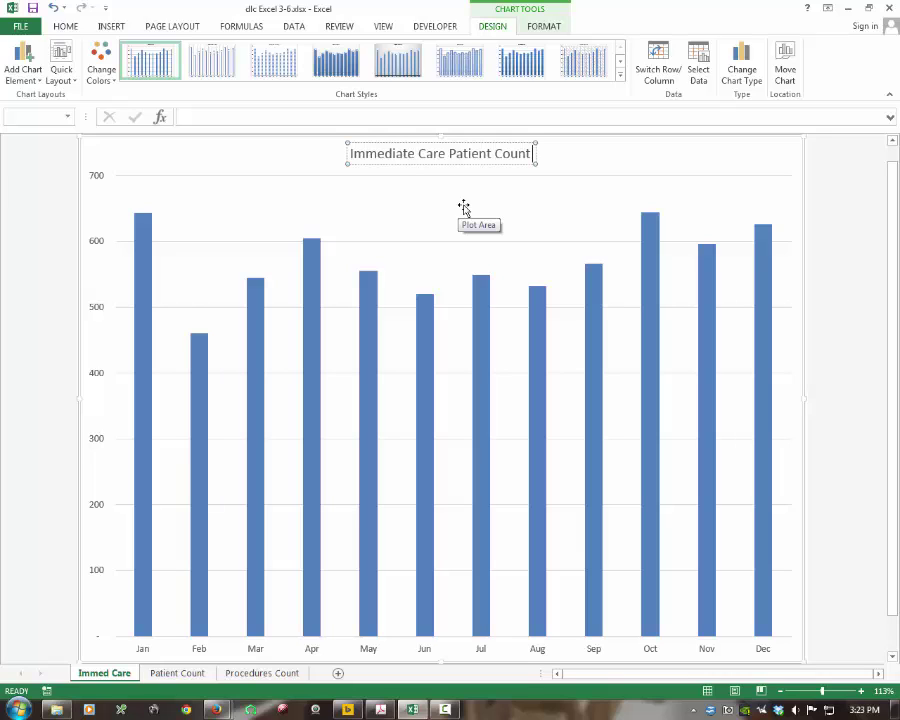
{"action": "left_click", "coordinate": [611, 165]}
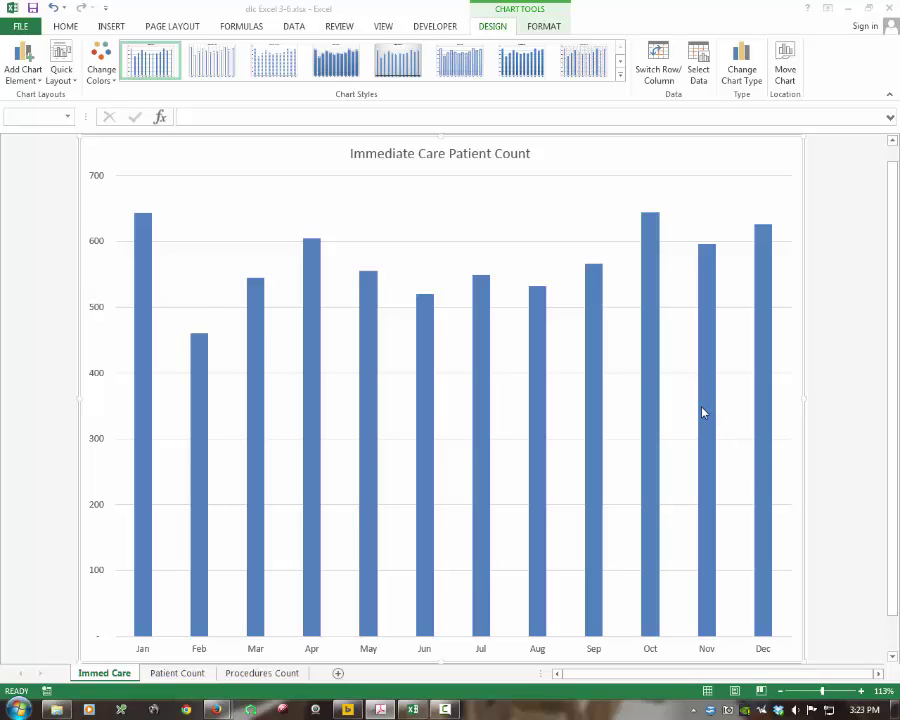
{"action": "left_click", "coordinate": [613, 175]}
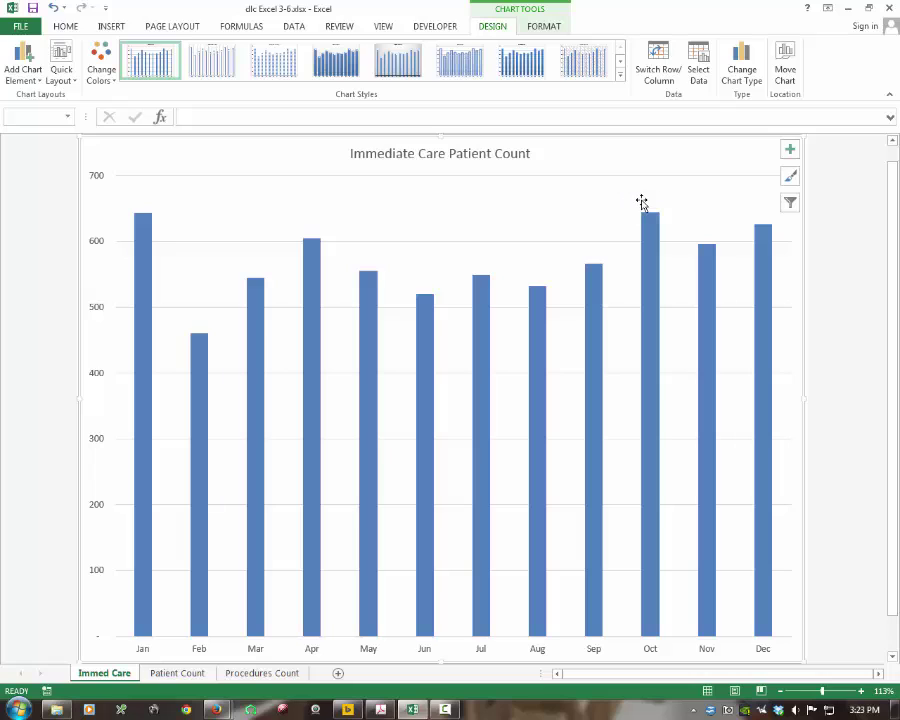
Add a Linear trendline to the Immediate Care series from Chart Elements
{"action": "left_click", "coordinate": [790, 153]}
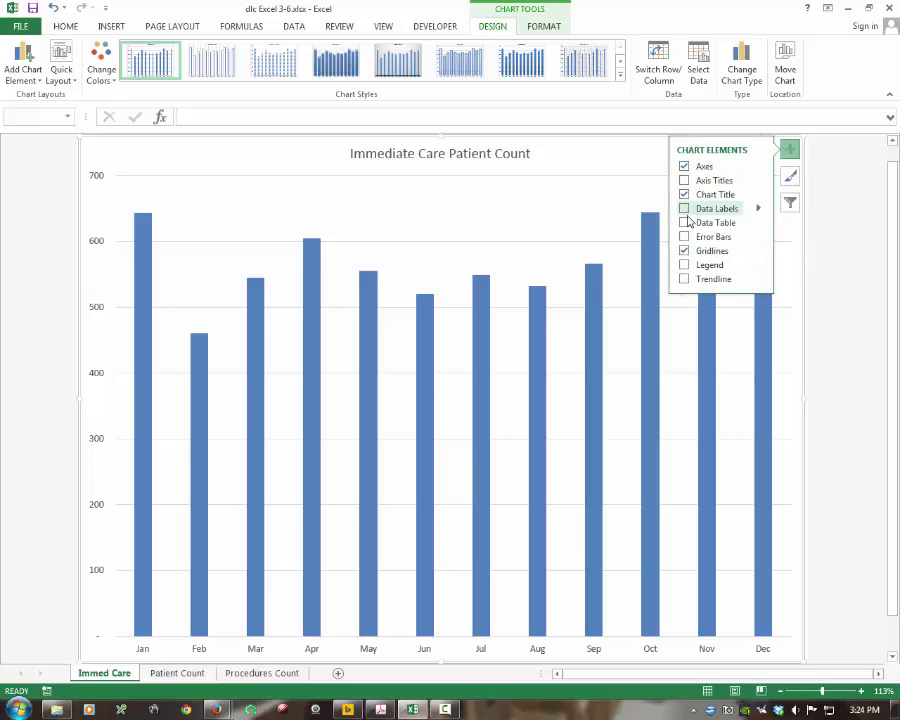
{"action": "left_click", "coordinate": [683, 279]}
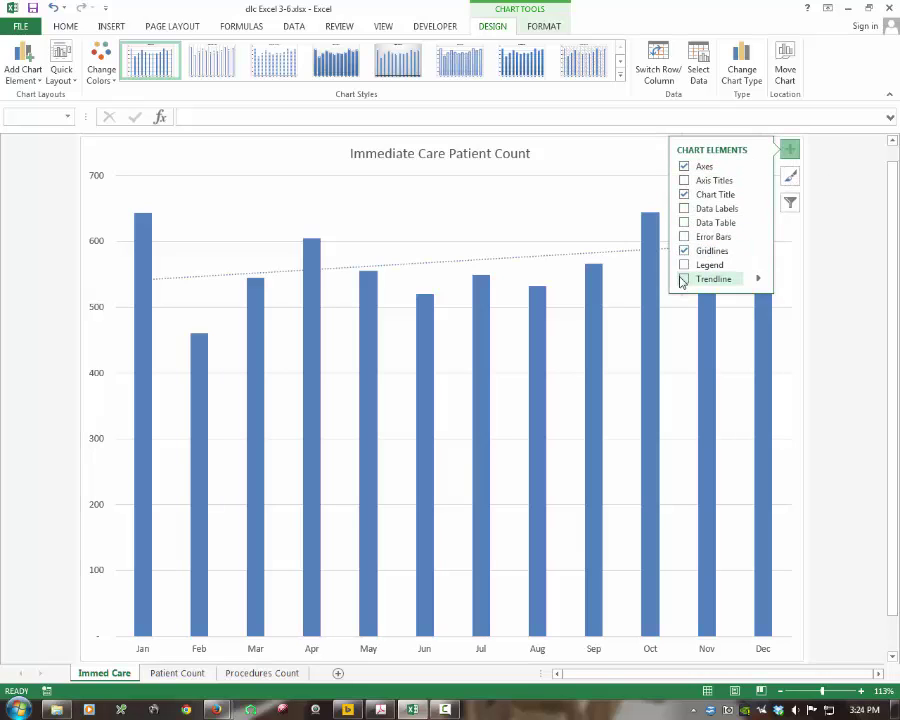
{"action": "left_click", "coordinate": [758, 280]}
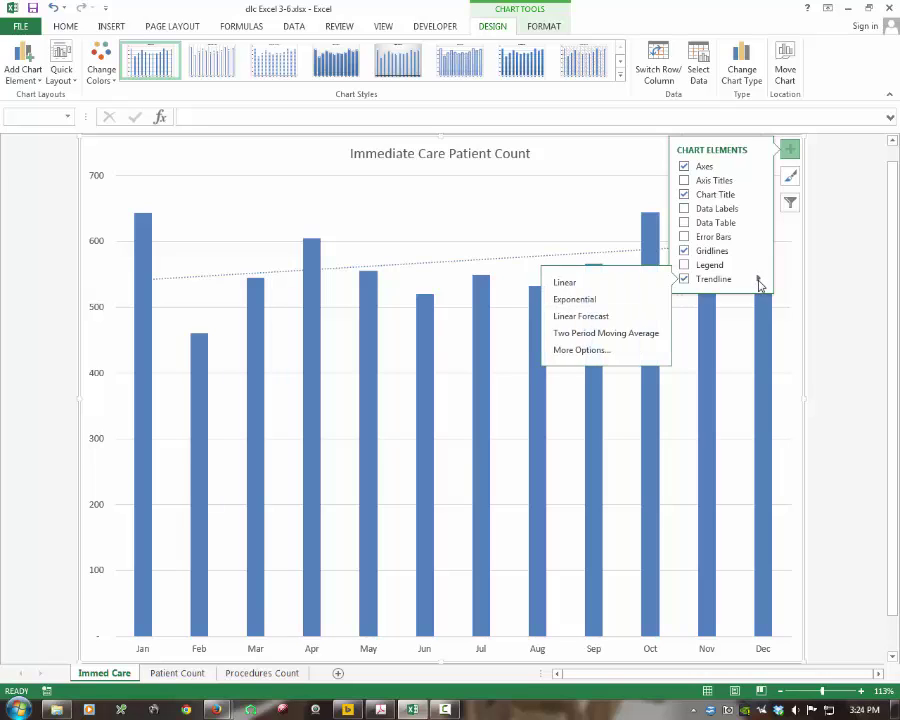
{"action": "left_click", "coordinate": [636, 285]}
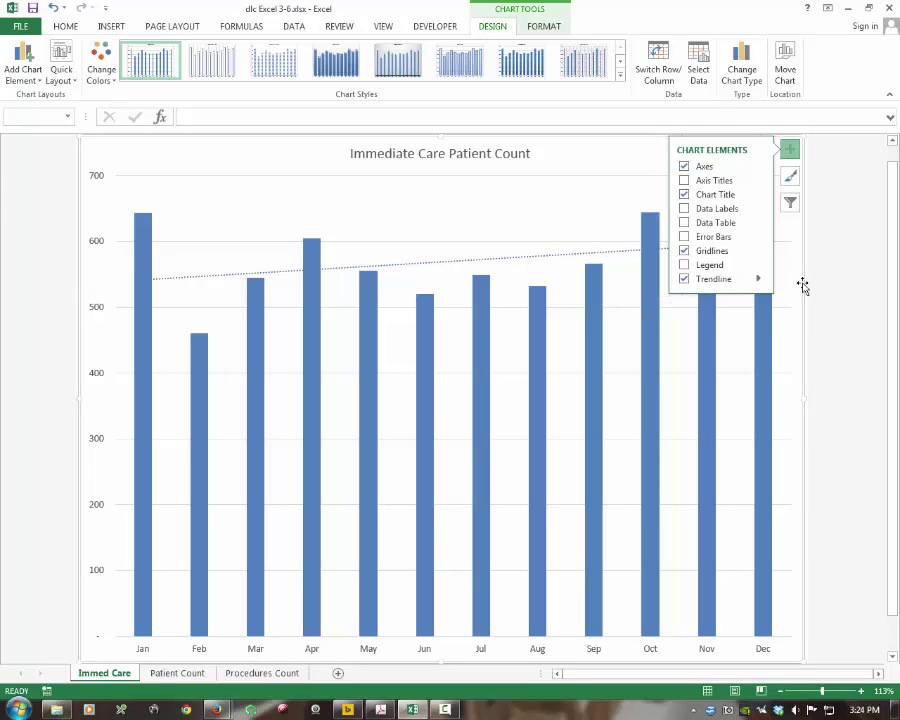
{"action": "left_click", "coordinate": [848, 258]}
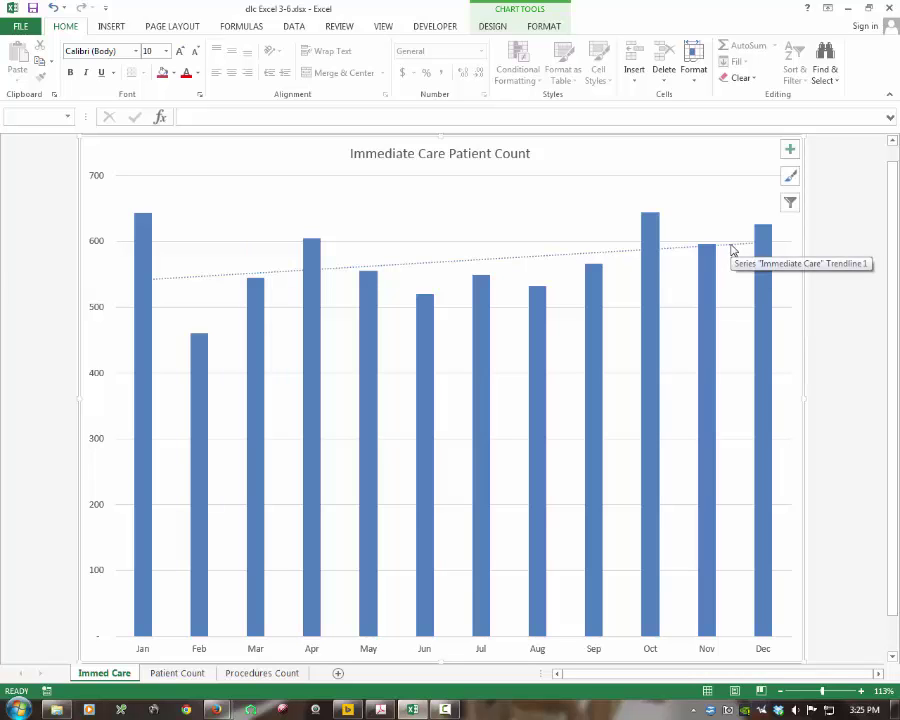
Set the Immediate Care trendline's Forecast Forward value to 12 periods
{"action": "double_click", "coordinate": [731, 250]}
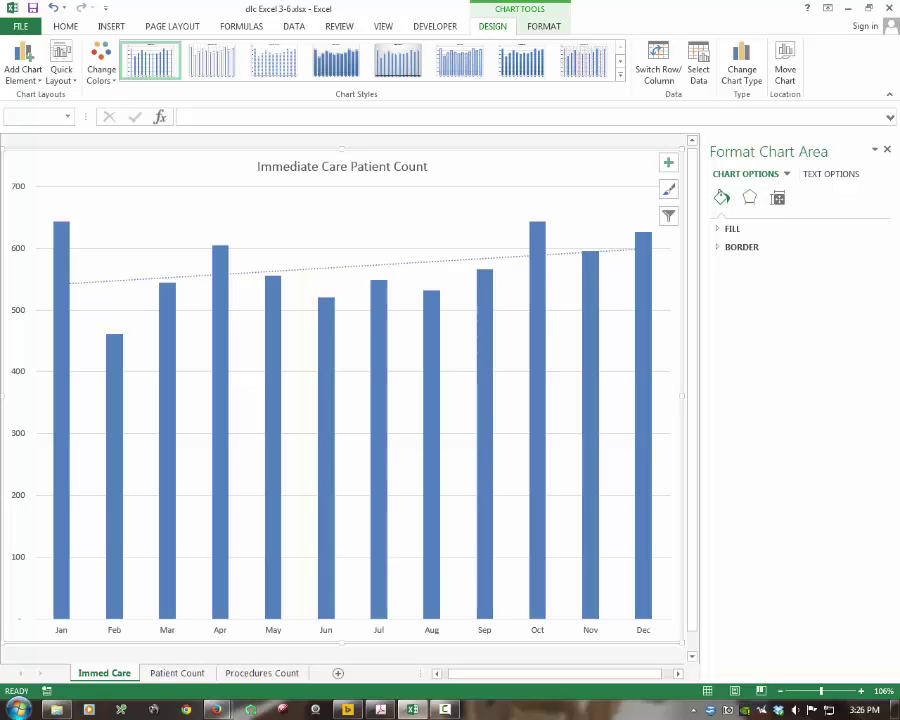
{"action": "left_click", "coordinate": [577, 253]}
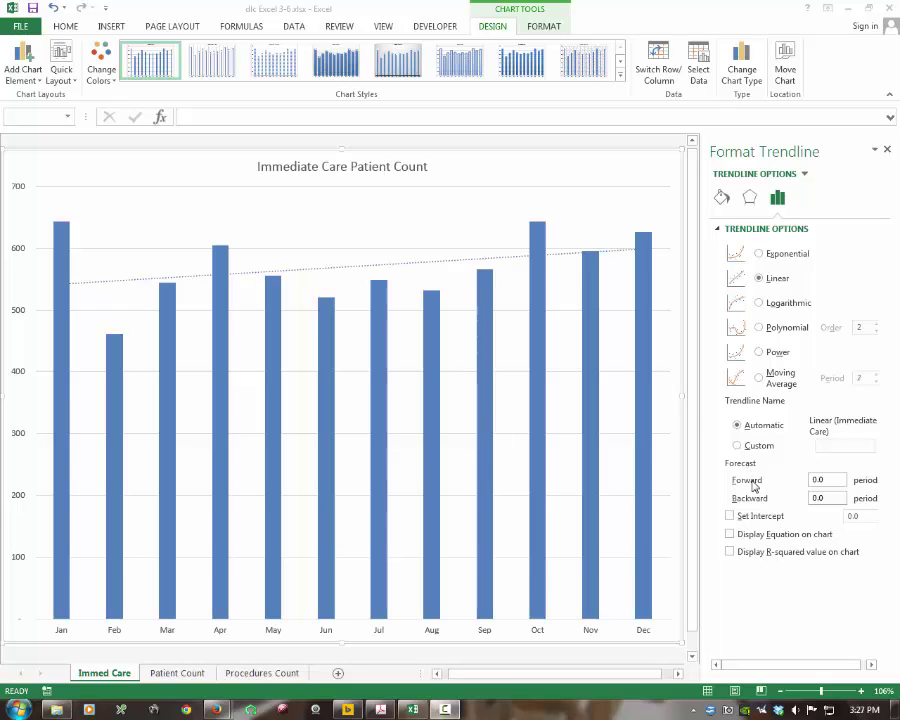
{"action": "left_click", "coordinate": [831, 480]}
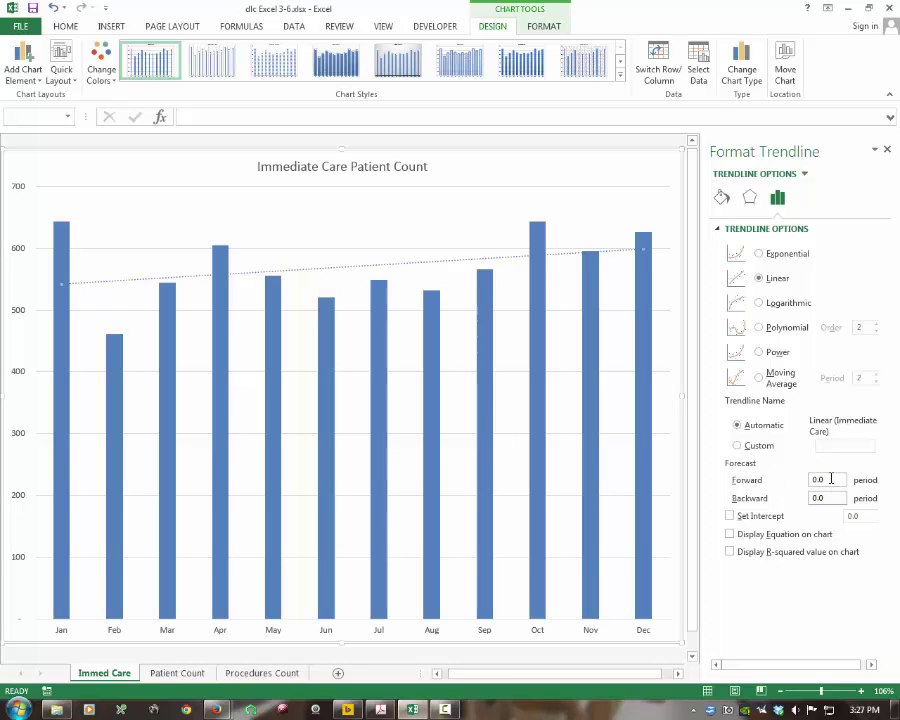
{"action": "left_click", "coordinate": [831, 480]}
{"action": "key", "text": "BackSpace"}
{"action": "key", "text": "BackSpace"}
{"action": "key", "text": "BackSpace"}
{"action": "type", "text": "12"}
Color the dotted trendline Olive Green, Accent 3
{"action": "left_click", "coordinate": [721, 197]}
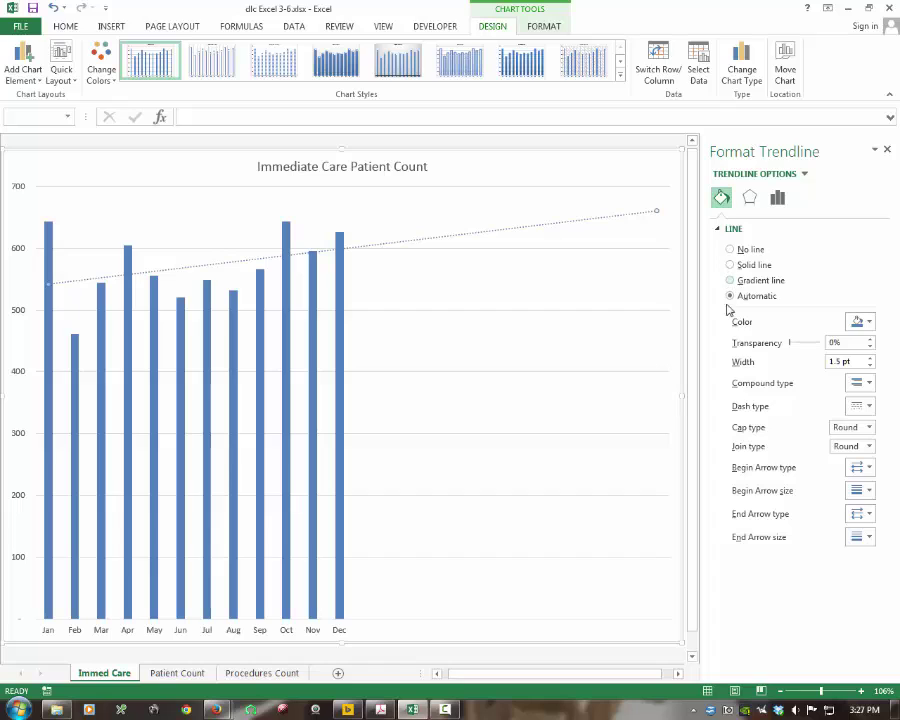
{"action": "left_click", "coordinate": [869, 322]}
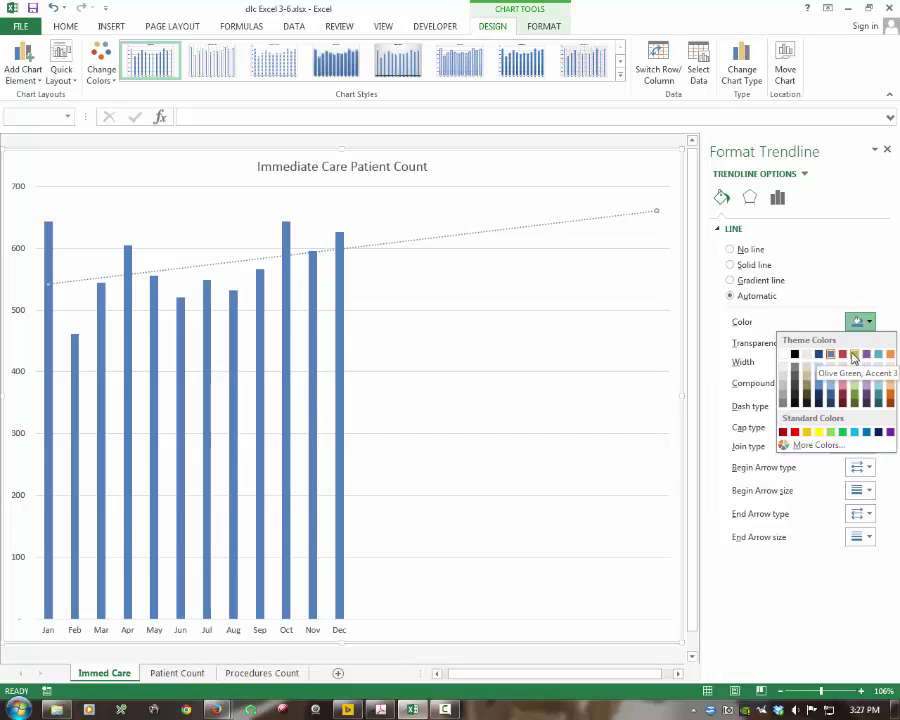
{"action": "left_click", "coordinate": [853, 355]}
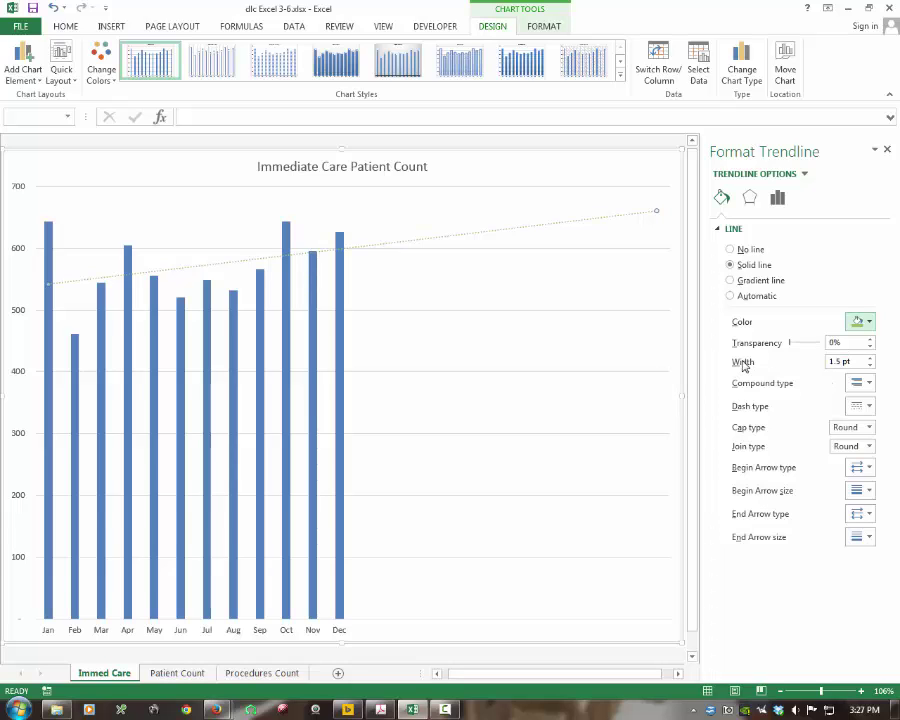
Raise the trendline width to 4 pt and close the Format Trendline pane
{"action": "left_click", "coordinate": [868, 360]}
{"action": "left_click", "coordinate": [868, 360]}
{"action": "left_click", "coordinate": [868, 360]}
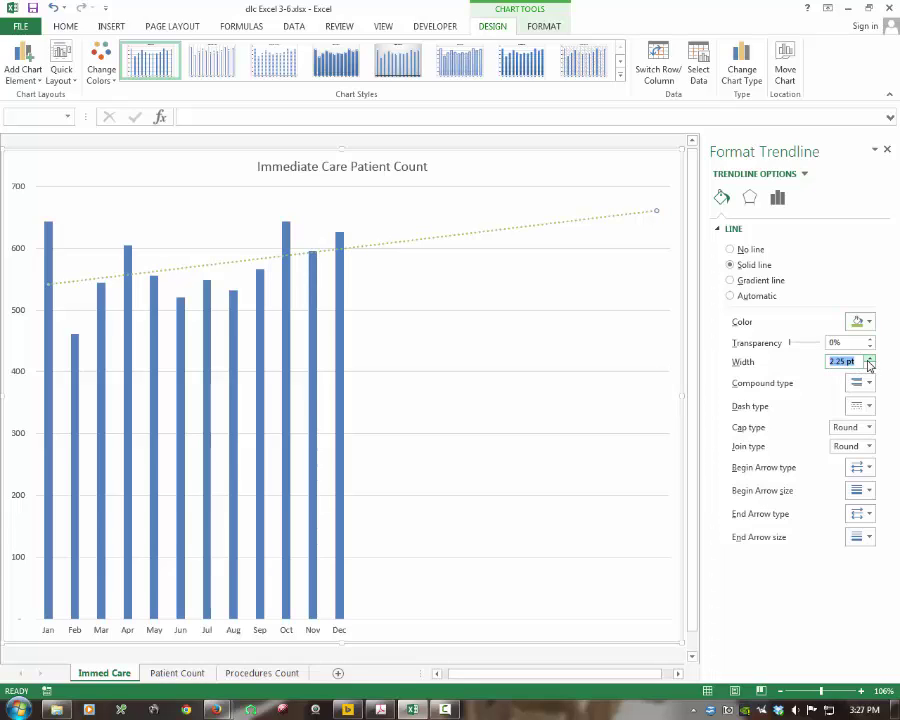
{"action": "left_click", "coordinate": [868, 360]}
{"action": "left_click", "coordinate": [868, 360]}
{"action": "left_click", "coordinate": [868, 360]}
{"action": "left_click", "coordinate": [868, 360]}
{"action": "left_click", "coordinate": [868, 360]}
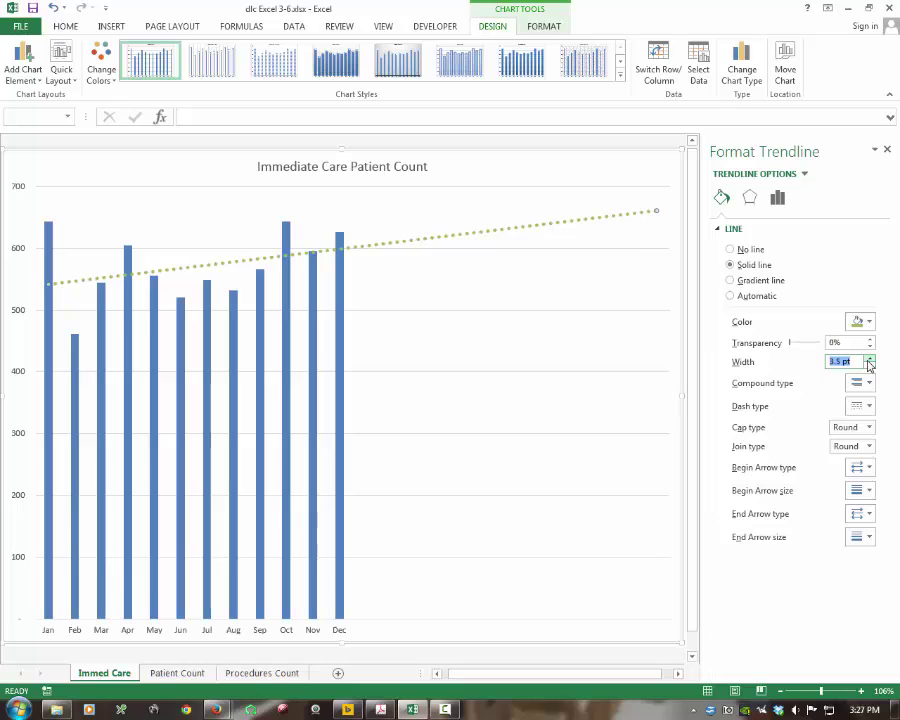
{"action": "left_click", "coordinate": [868, 360]}
{"action": "left_click", "coordinate": [868, 360]}
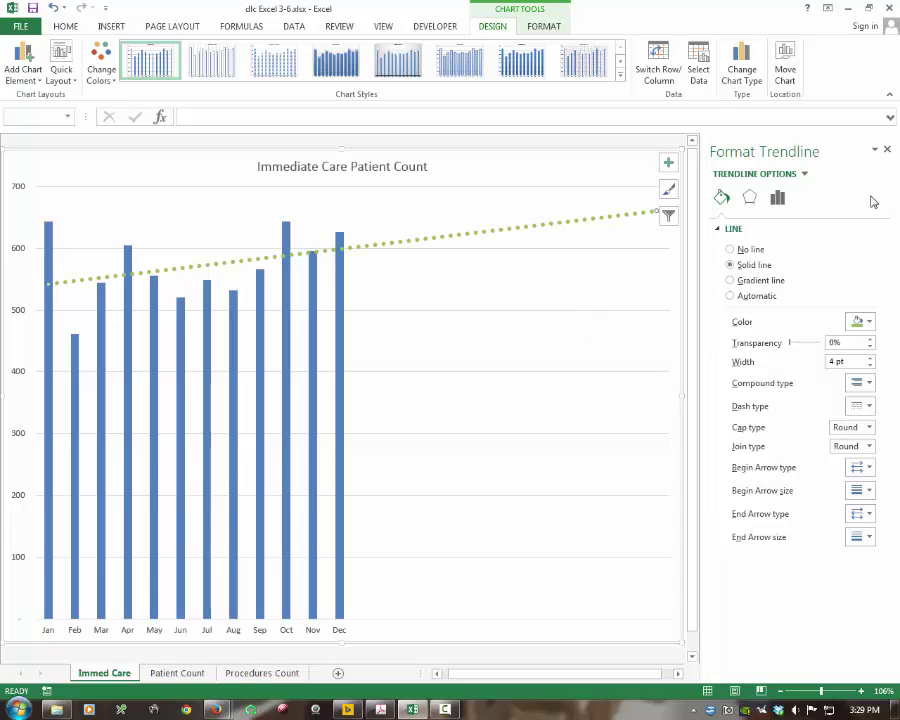
{"action": "left_click", "coordinate": [886, 151]}
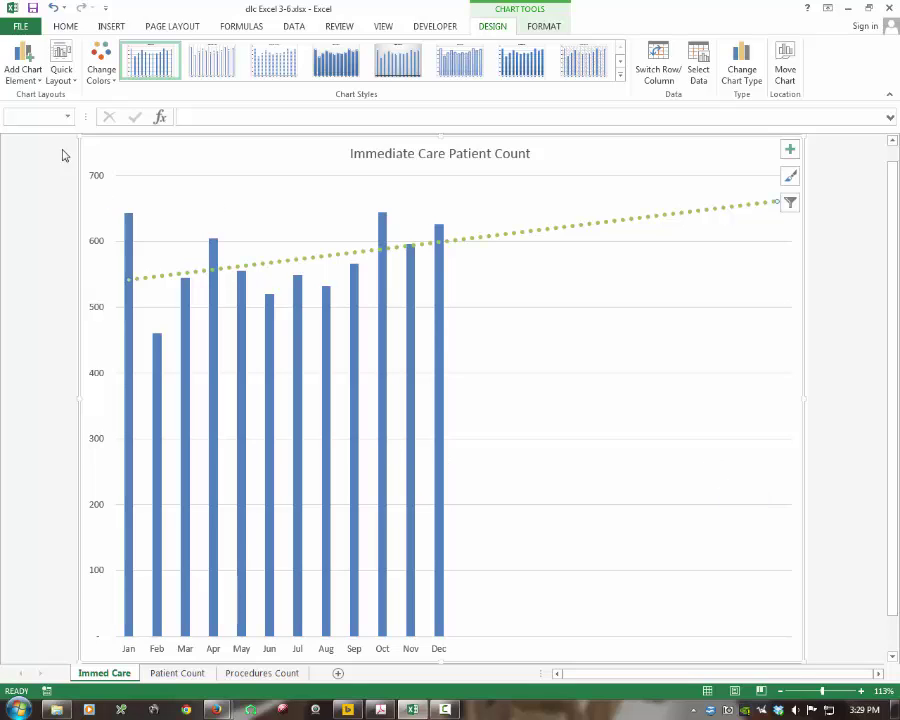
Pick the Text Box tool from the INSERT tab's Text options
{"action": "left_click", "coordinate": [543, 26]}
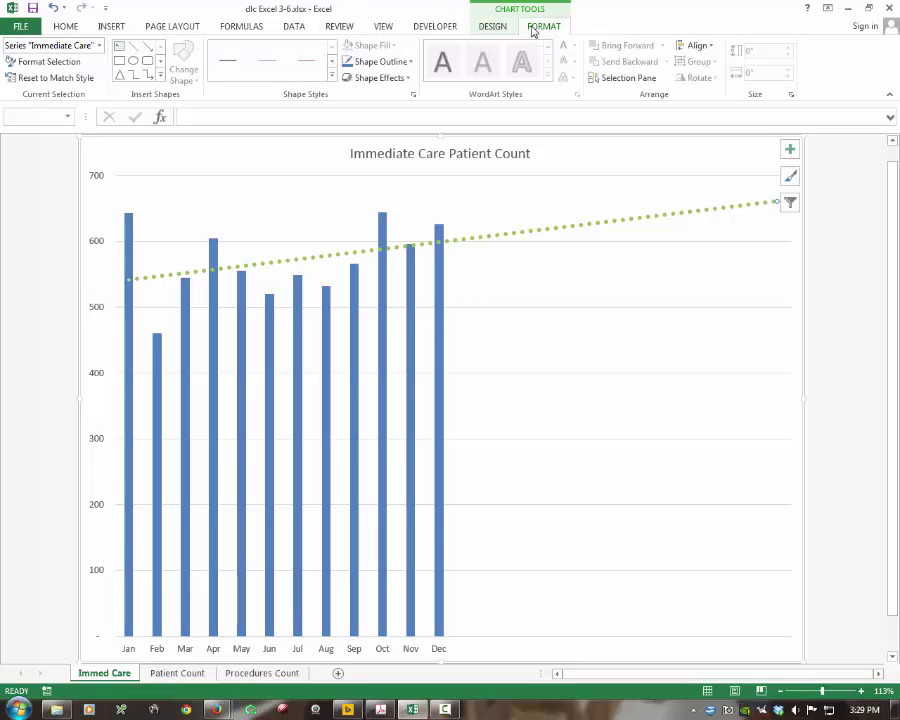
{"action": "left_click", "coordinate": [66, 29]}
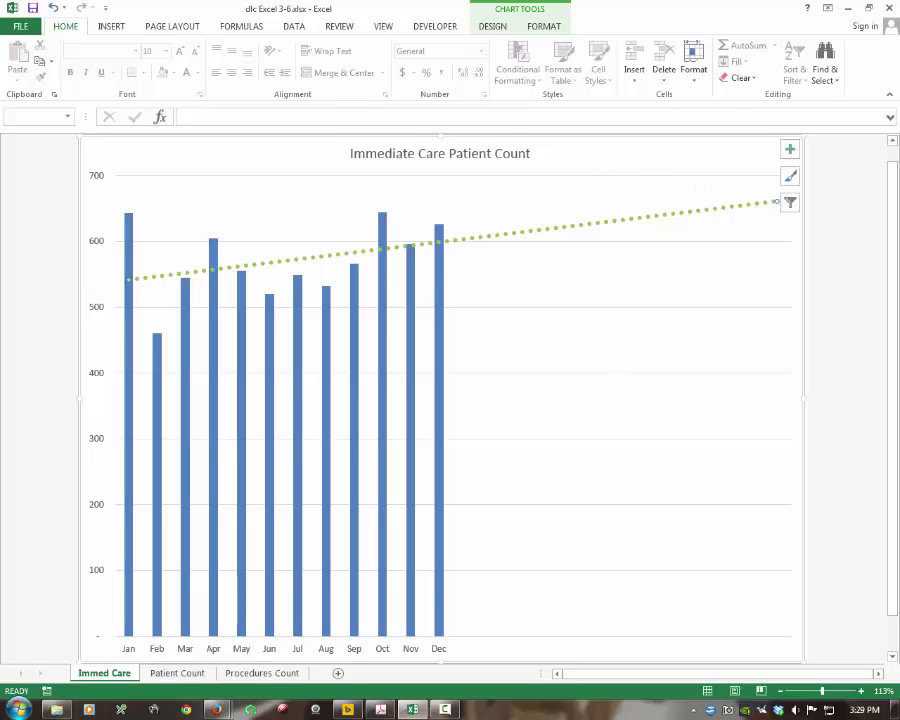
{"action": "left_click", "coordinate": [112, 27]}
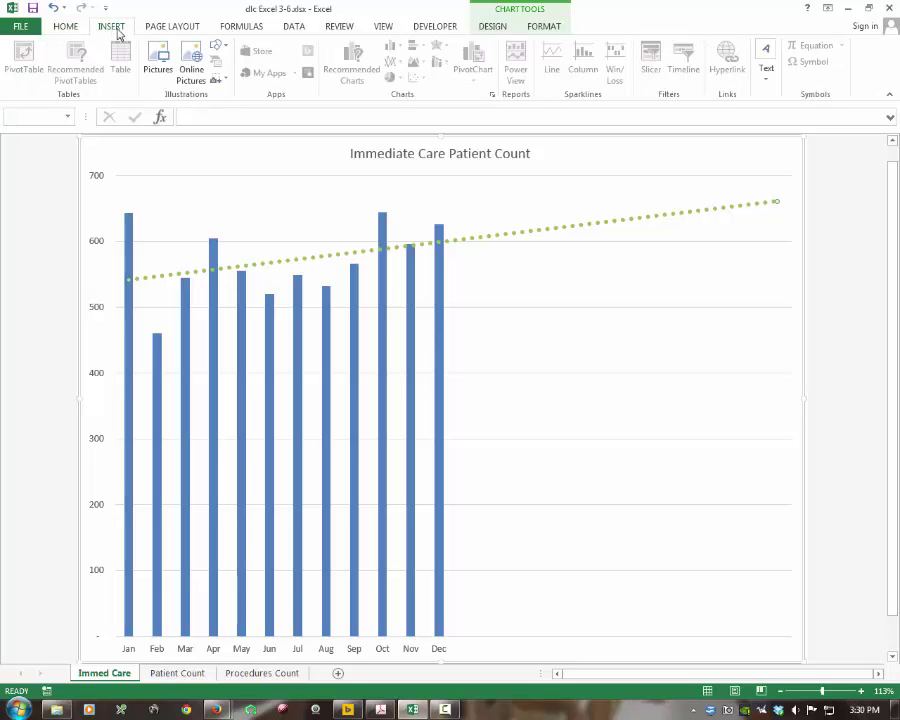
{"action": "left_click", "coordinate": [769, 80]}
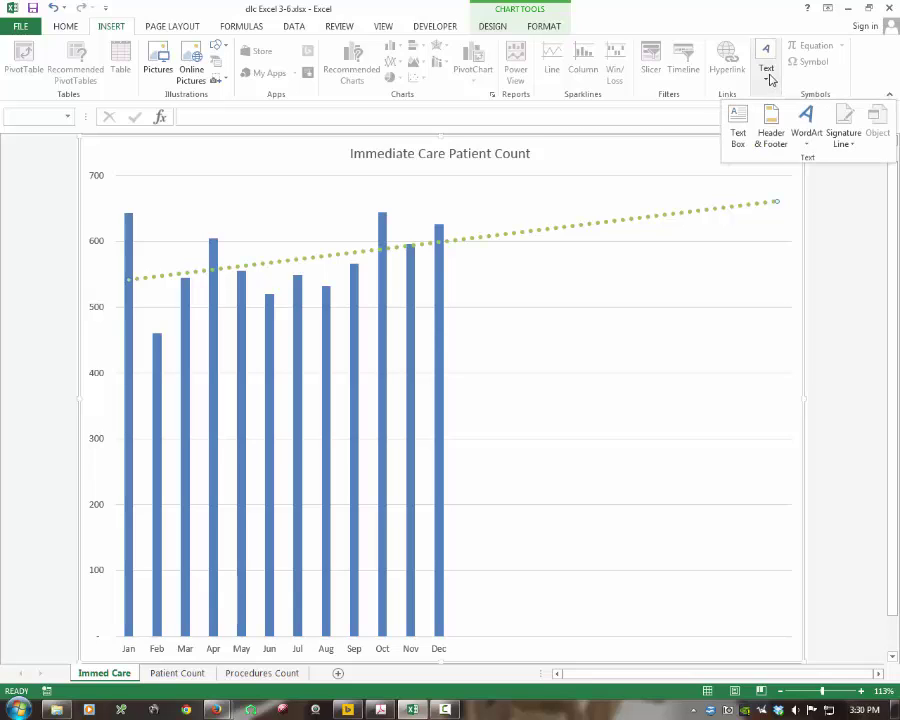
{"action": "left_click", "coordinate": [738, 130]}
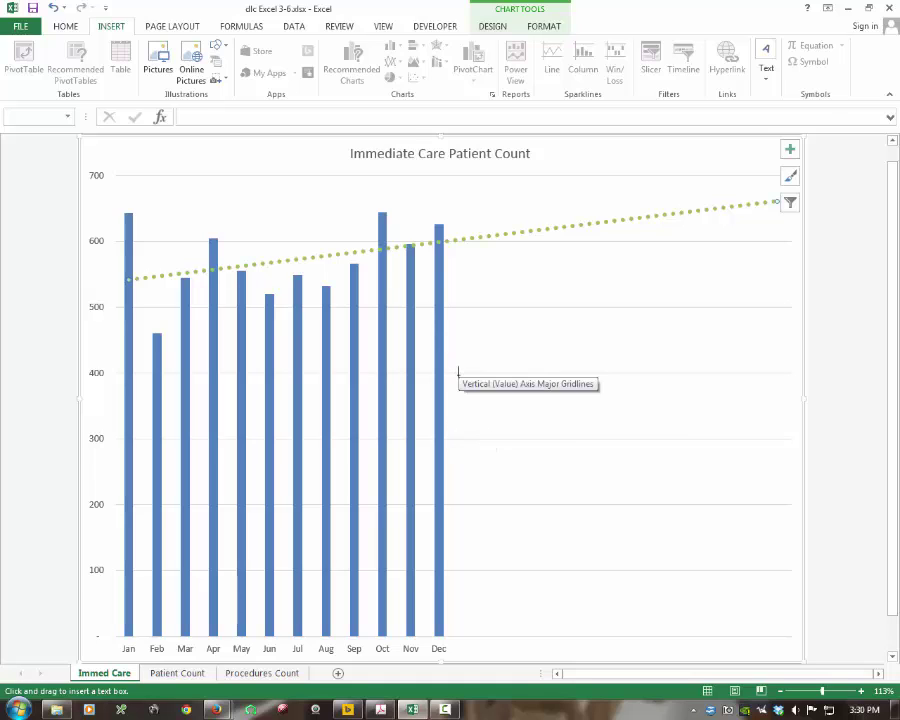
Add a text box reading 'The number of patients who come in for Immediate Care services will continue to grow', narrowed to rewrap
{"action": "mouse_move", "coordinate": [458, 374]}
{"action": "left_mouse_down"}
{"action": "mouse_move", "coordinate": [518, 396]}
{"action": "mouse_move", "coordinate": [744, 433]}
{"action": "left_mouse_up"}
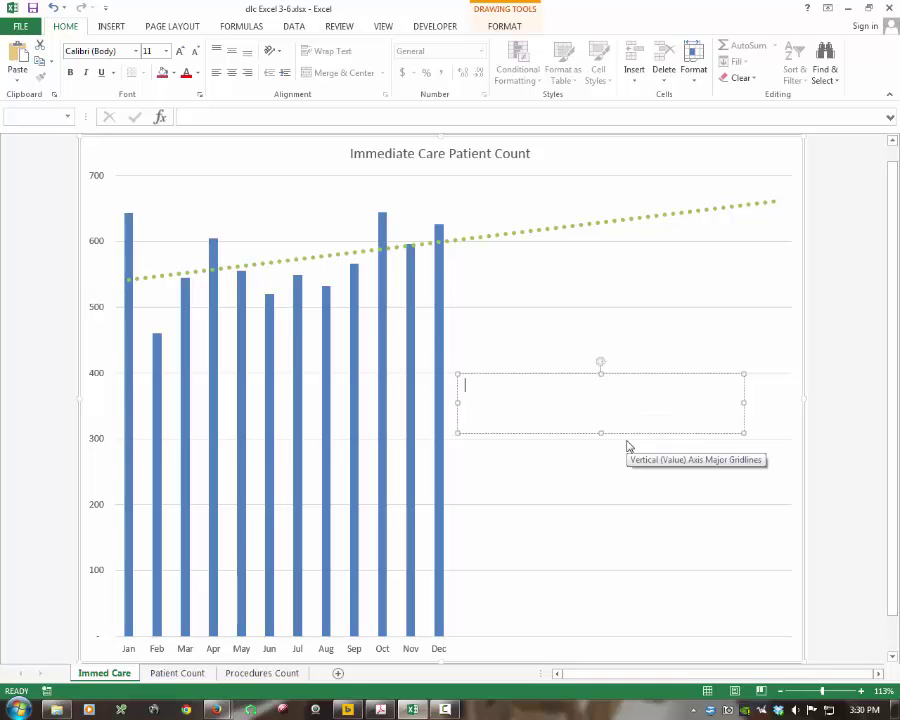
{"action": "type", "text": "The number of patient"}
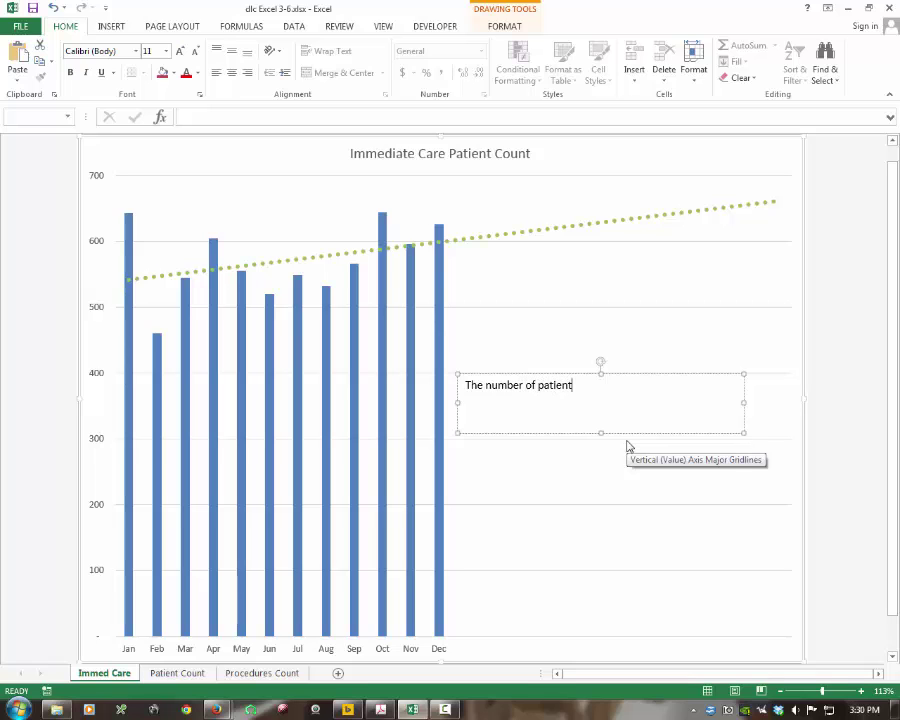
{"action": "type", "text": "s who come in for Immediate Care services "}
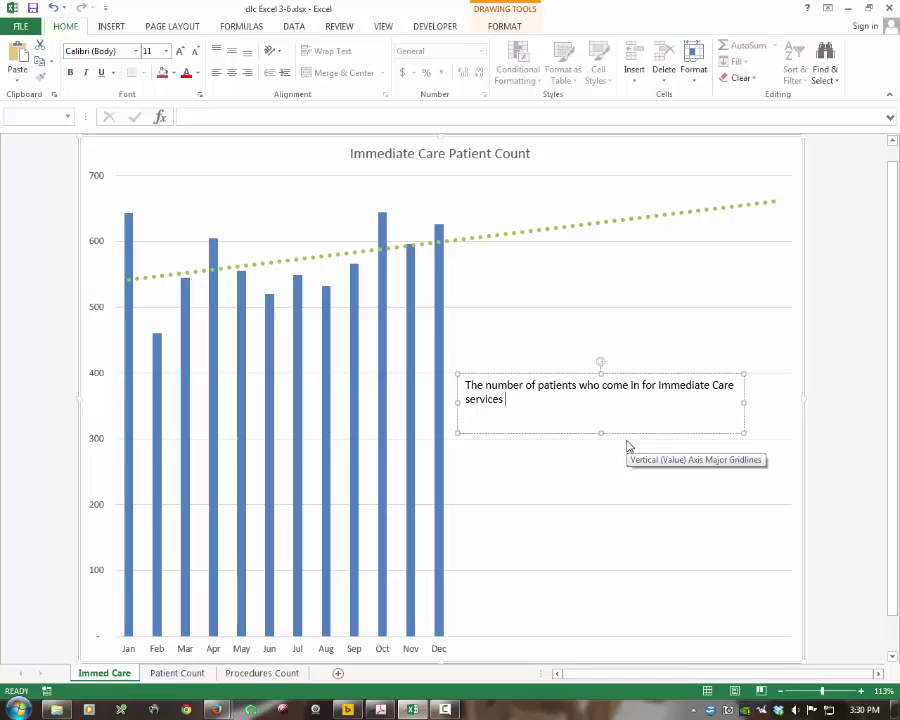
{"action": "type", "text": "will continue to grow"}
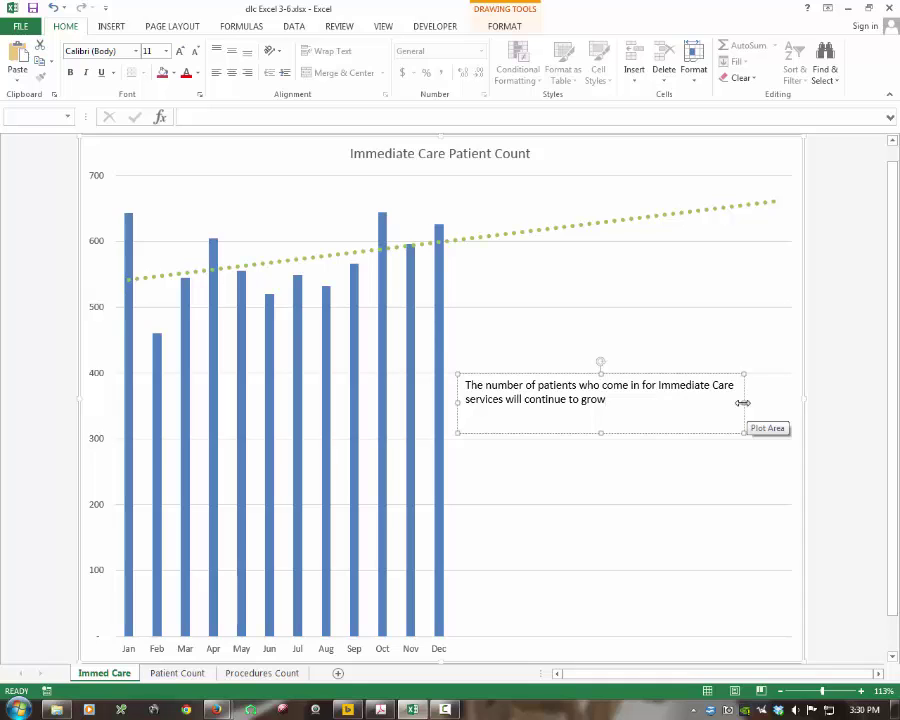
{"action": "left_click_drag", "start_coordinate": [739, 401], "coordinate": [655, 404]}
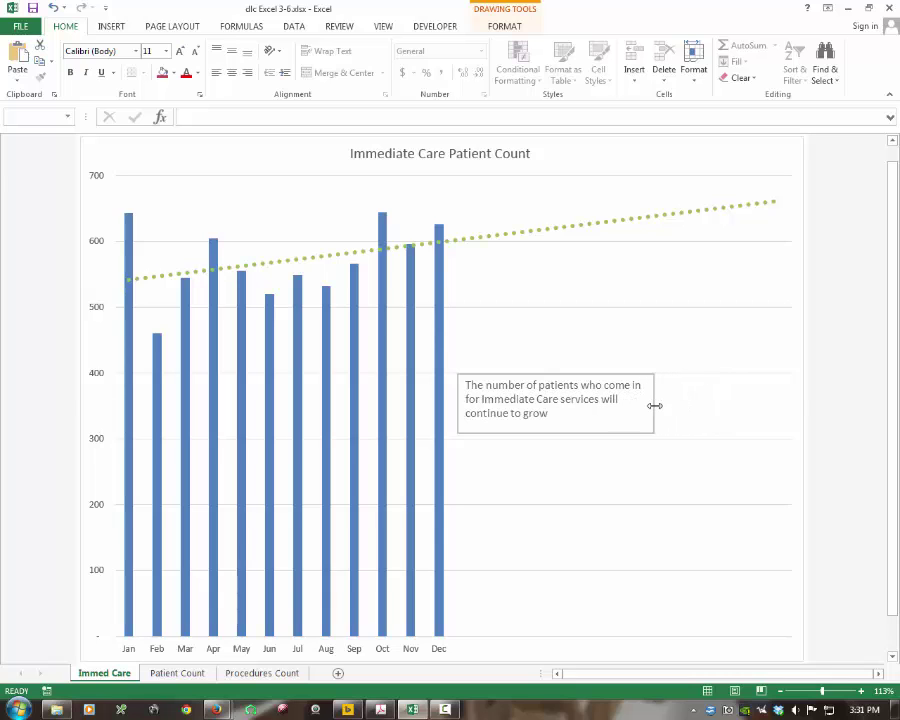
{"action": "left_click", "coordinate": [669, 476]}
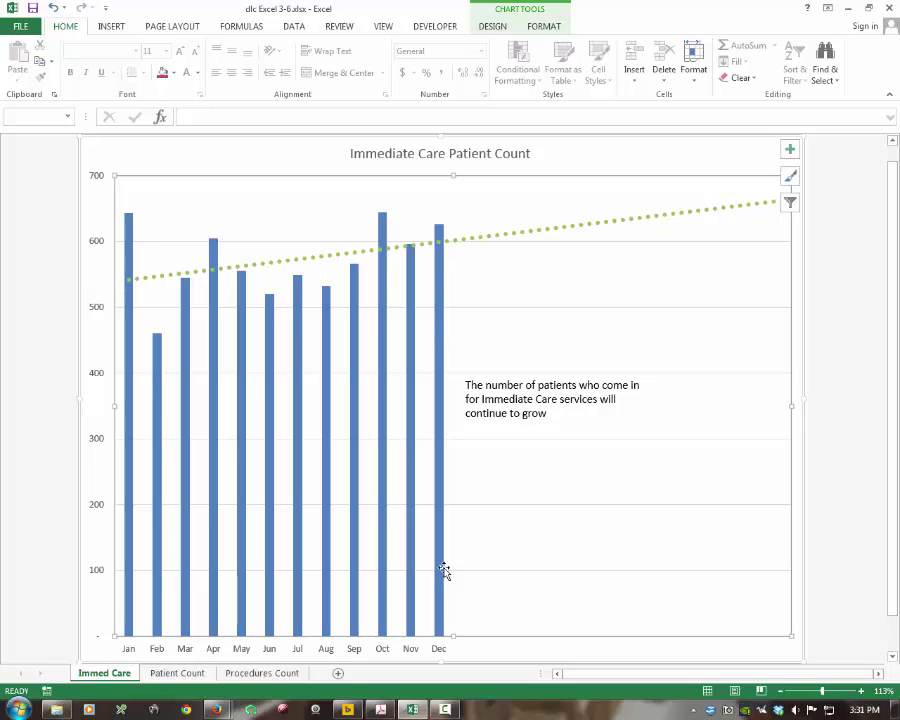
Insert a Clustered Column chart of Procedures Count range A5:D16 via Quick Analysis
{"action": "left_click", "coordinate": [257, 673]}
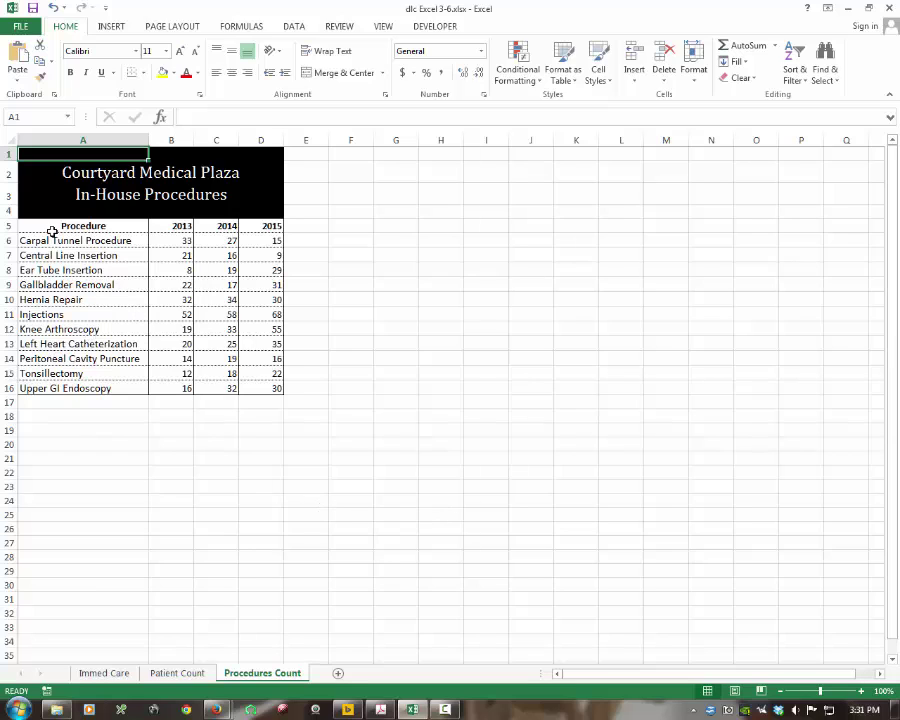
{"action": "left_click_drag", "start_coordinate": [53, 224], "coordinate": [274, 386]}
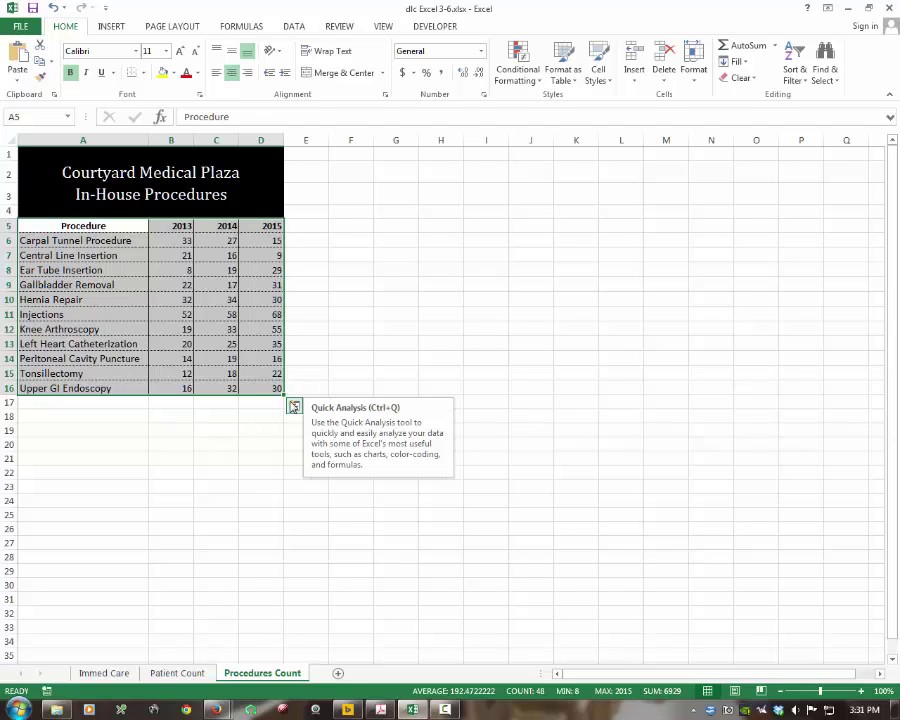
{"action": "left_click", "coordinate": [295, 408]}
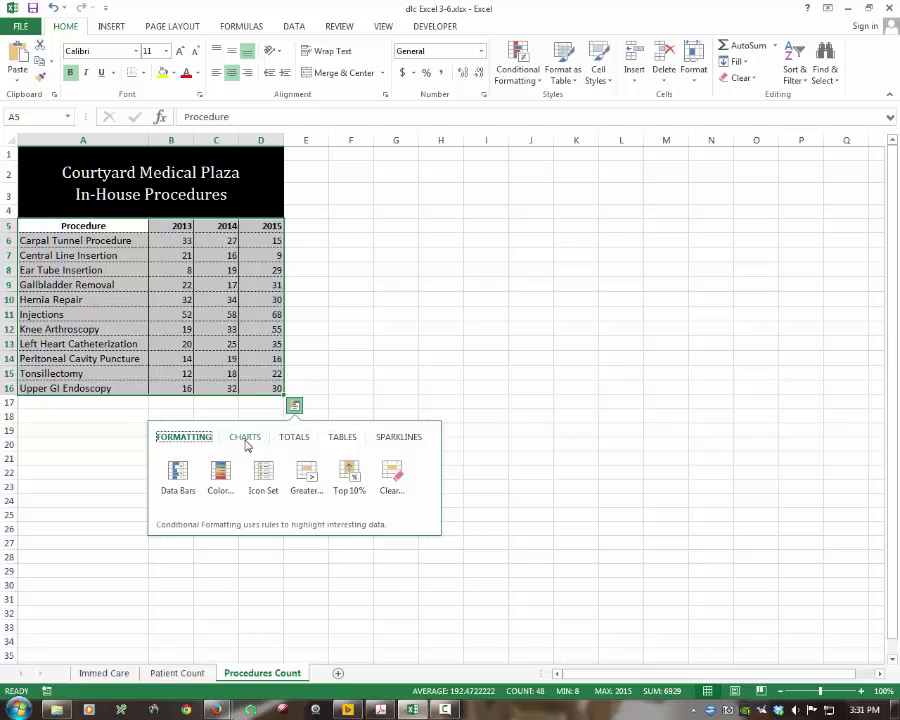
{"action": "left_click", "coordinate": [246, 443]}
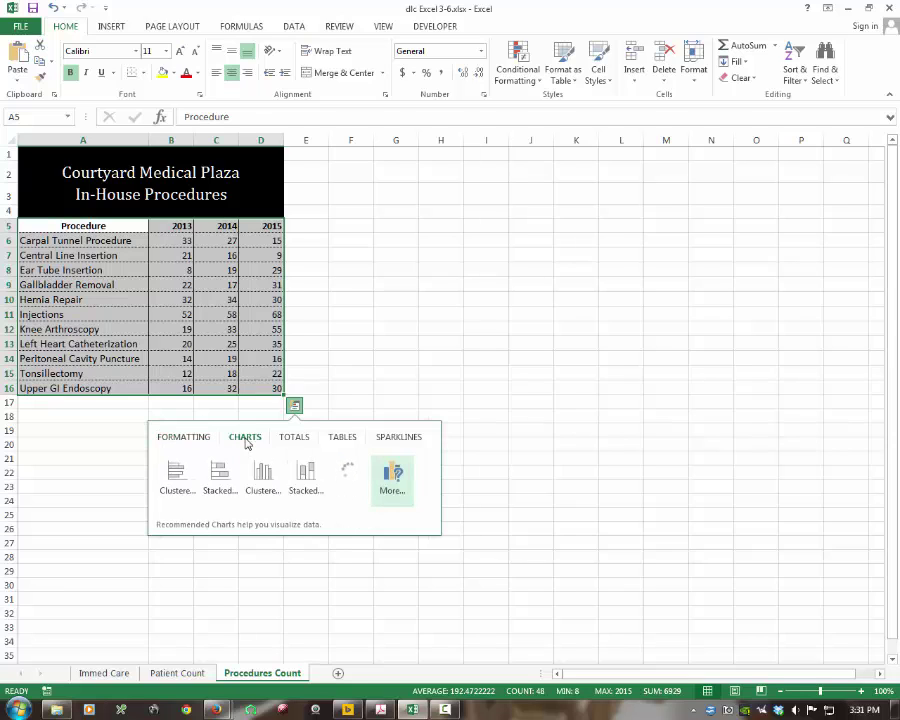
{"action": "mouse_move", "coordinate": [262, 472]}
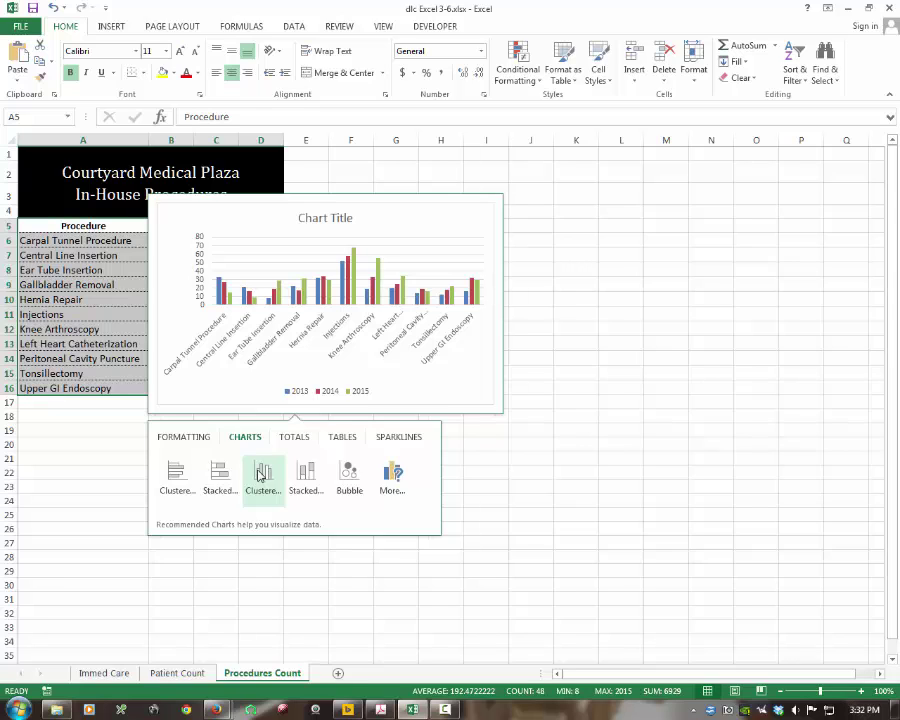
{"action": "left_click", "coordinate": [259, 475]}
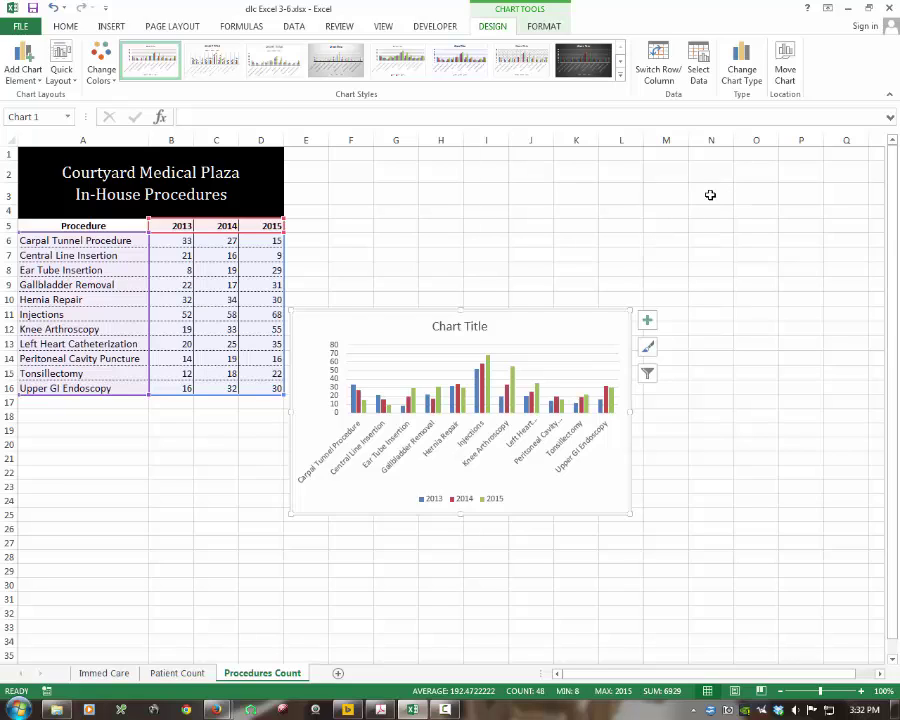
Move the chart to a new chart sheet named 'Procedures Chart'
{"action": "left_click", "coordinate": [784, 74]}
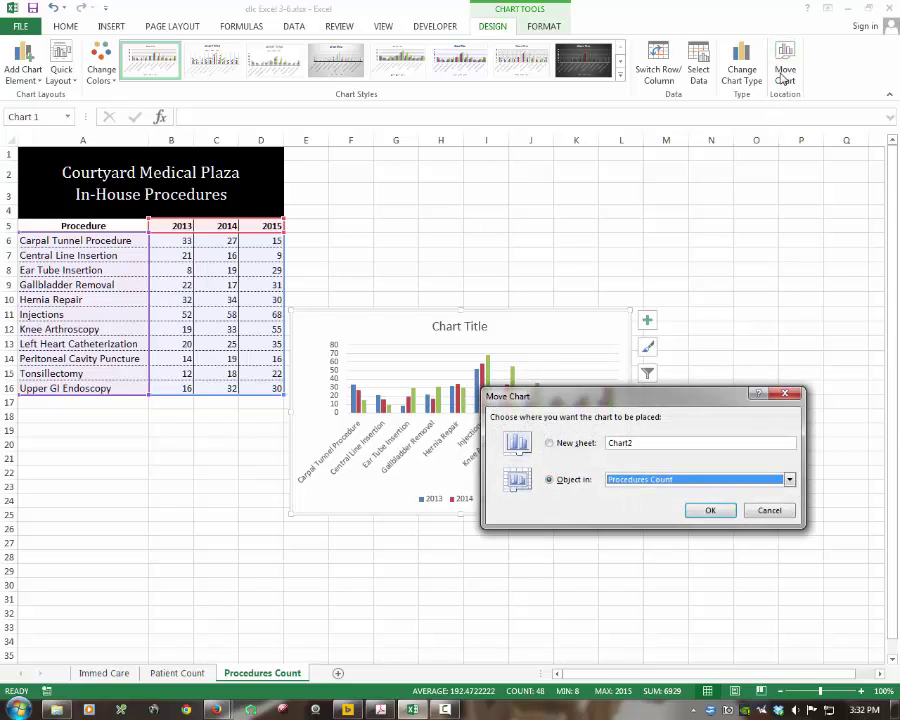
{"action": "left_click", "coordinate": [549, 445]}
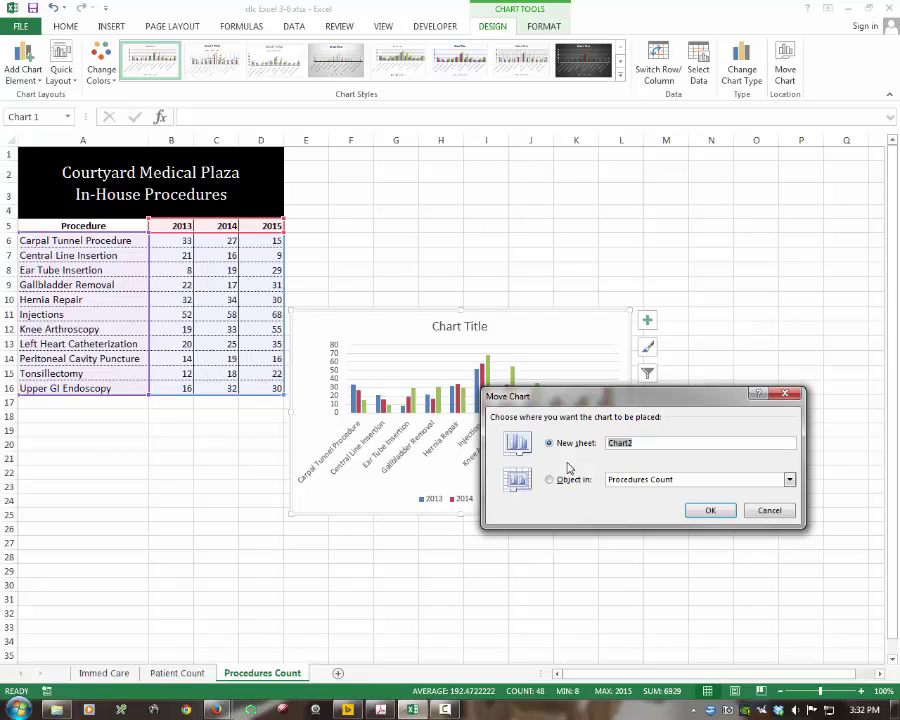
{"action": "type", "text": "Procedures Chart"}
{"action": "left_click", "coordinate": [709, 510]}
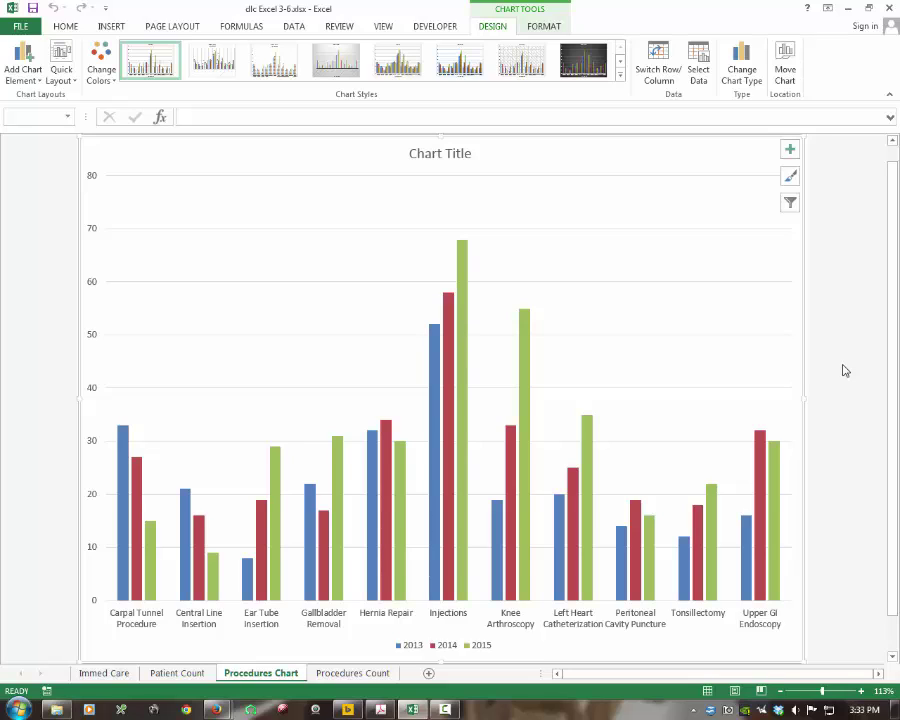
Retitle the chart 'Number of Procedures' with 'Three-Year Period' on a second line
{"action": "left_click", "coordinate": [462, 153]}
{"action": "triple_click", "coordinate": [462, 153]}
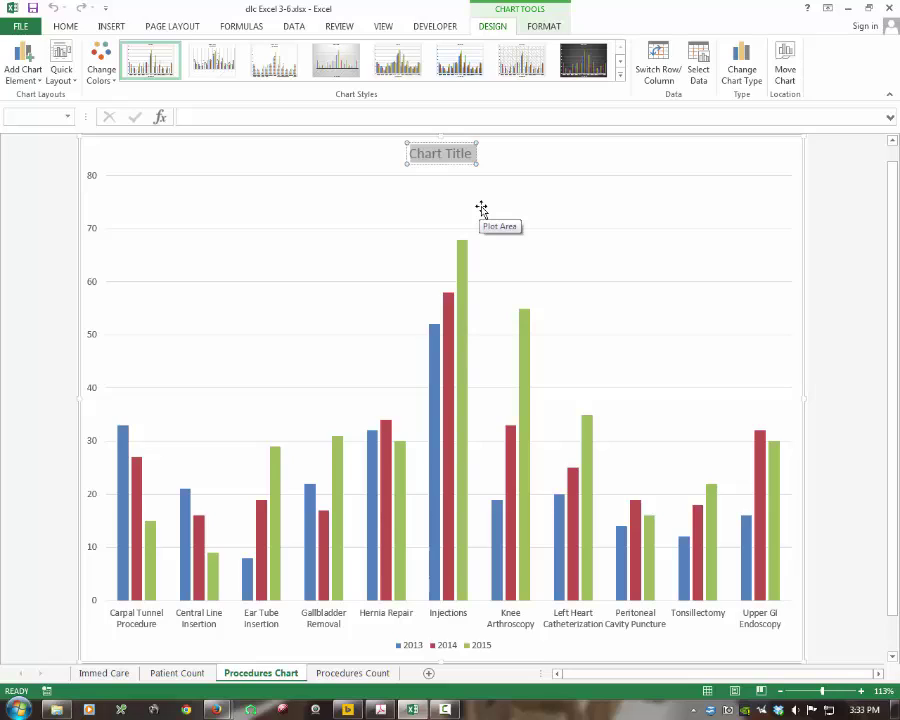
{"action": "type", "text": "Nu"}
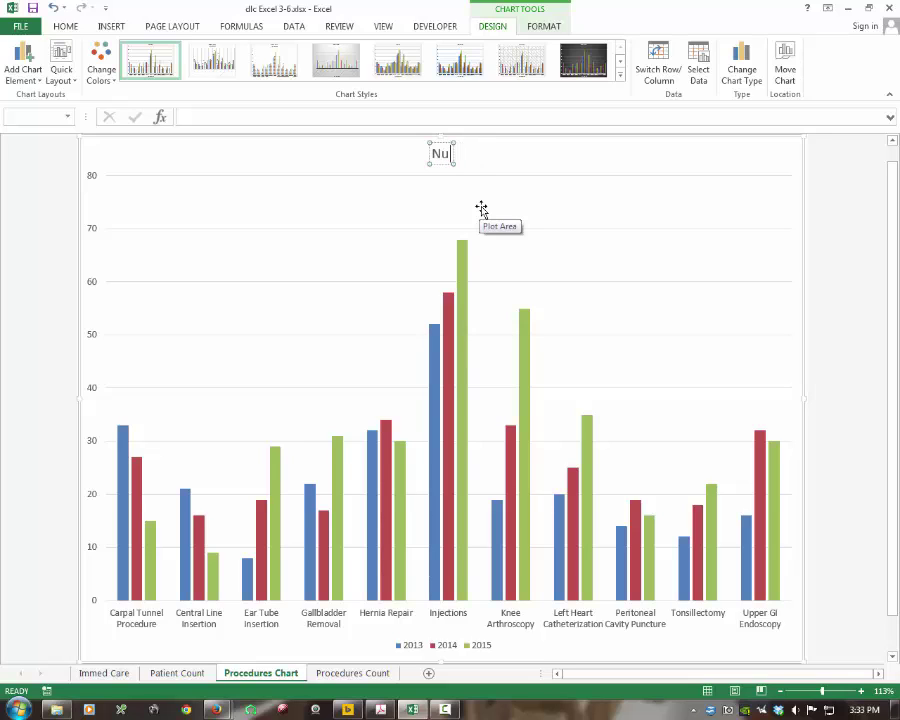
{"action": "type", "text": "mber of Proc"}
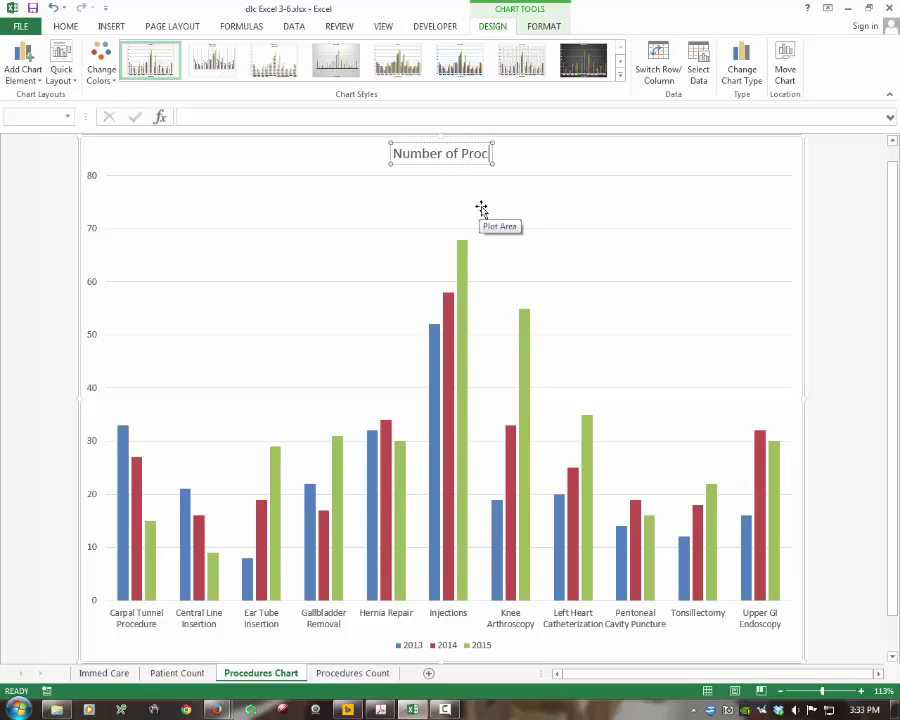
{"action": "type", "text": "edures"}
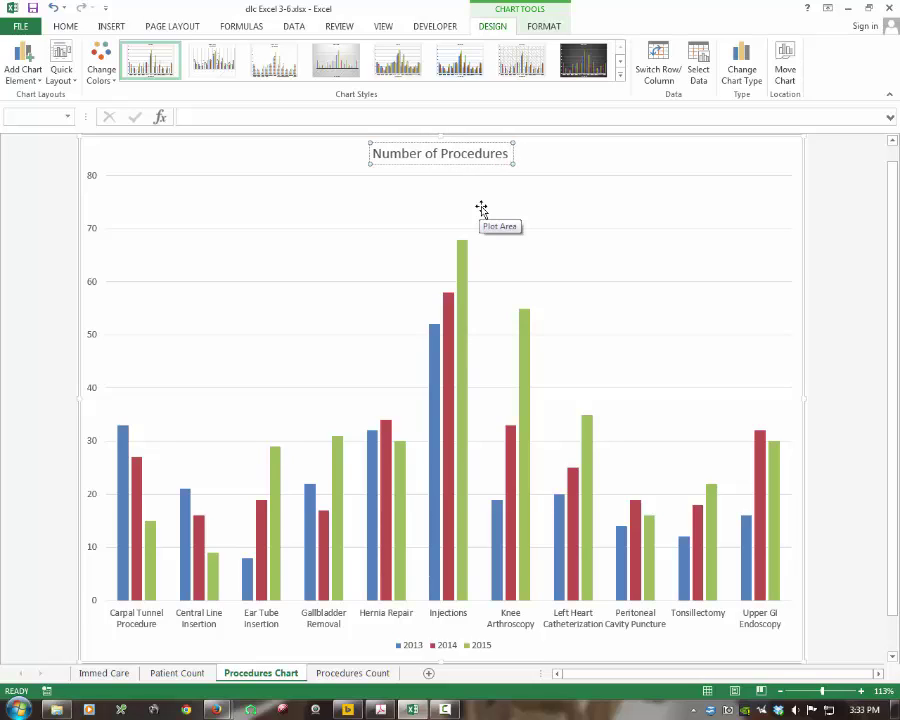
{"action": "key", "text": "Return"}
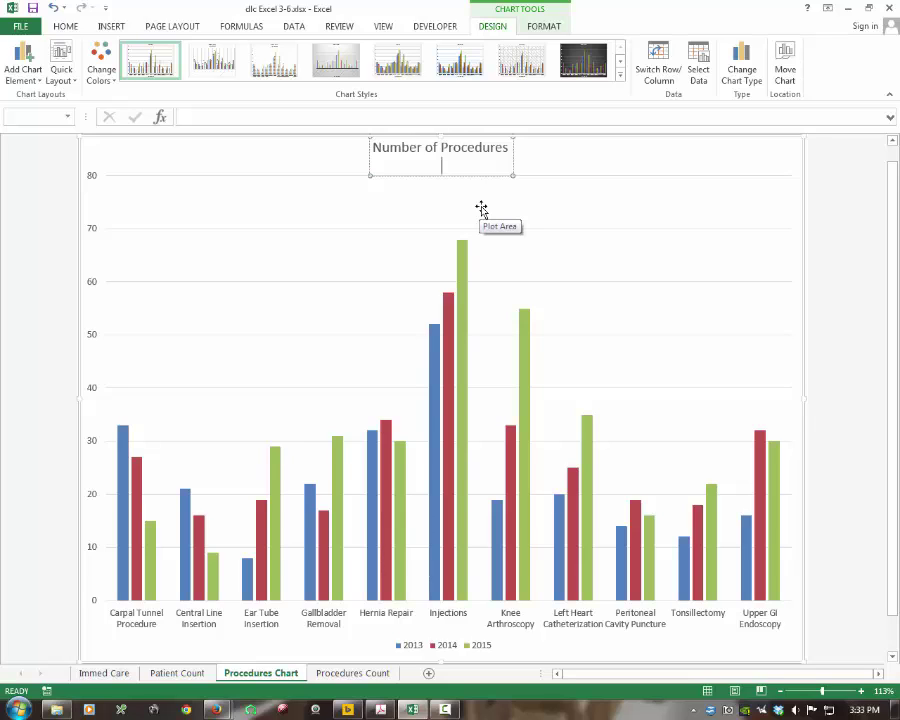
{"action": "type", "text": "Three-Year Period"}
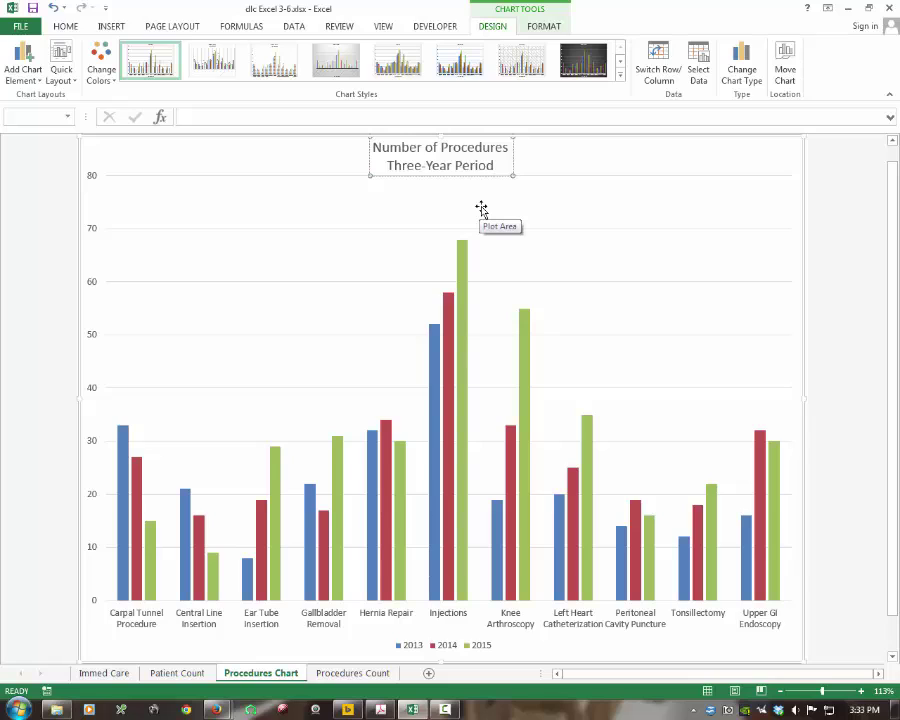
{"action": "left_click", "coordinate": [596, 220]}
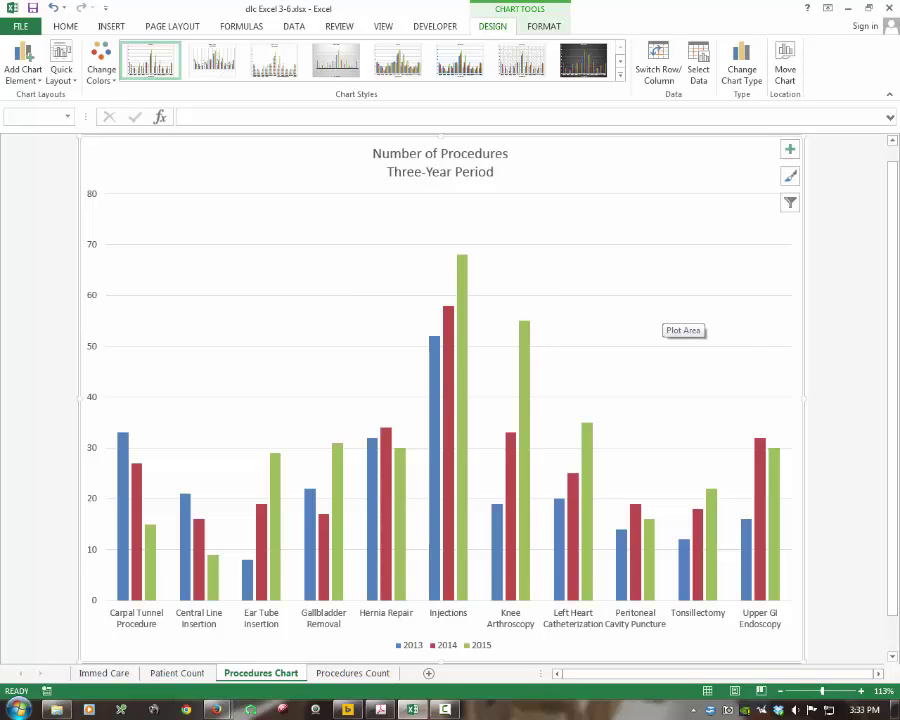
{"action": "left_click", "coordinate": [10, 495]}
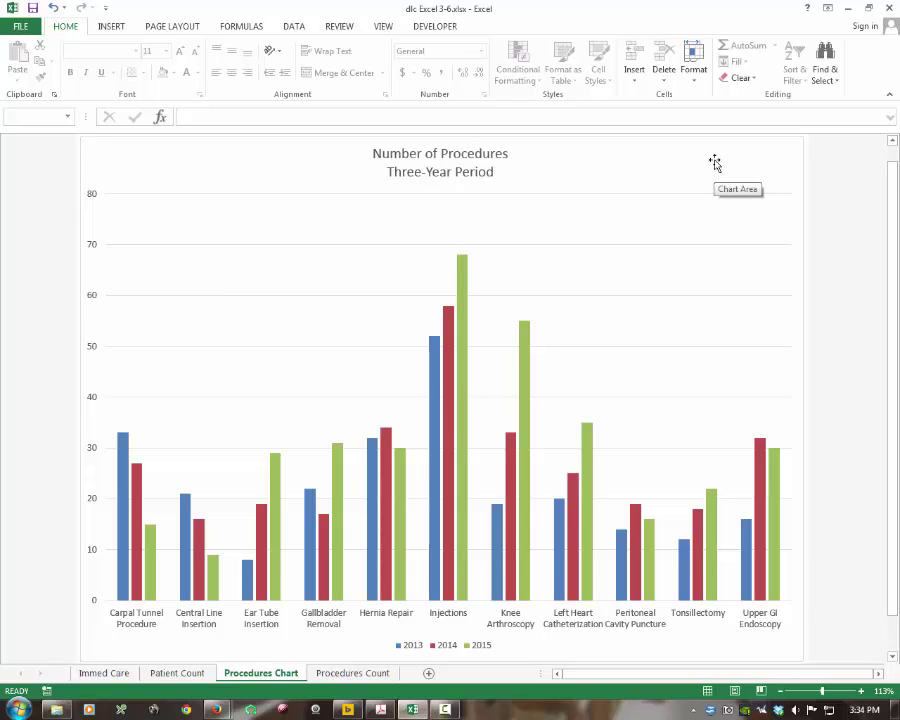
Turn on Primary Major Vertical gridlines for the Procedures chart
{"action": "left_click", "coordinate": [725, 190]}
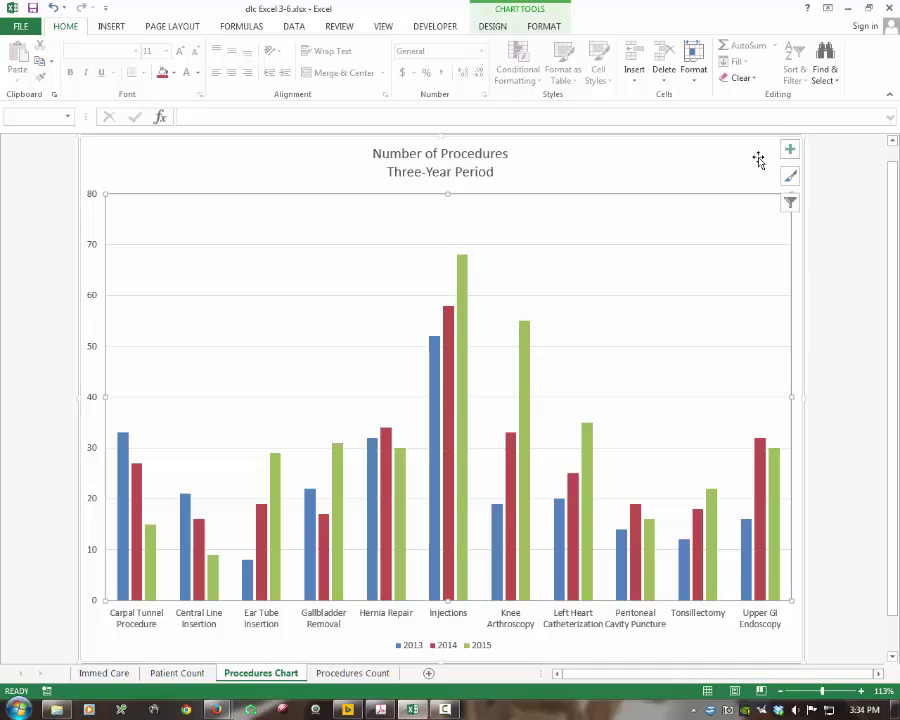
{"action": "left_click", "coordinate": [790, 150]}
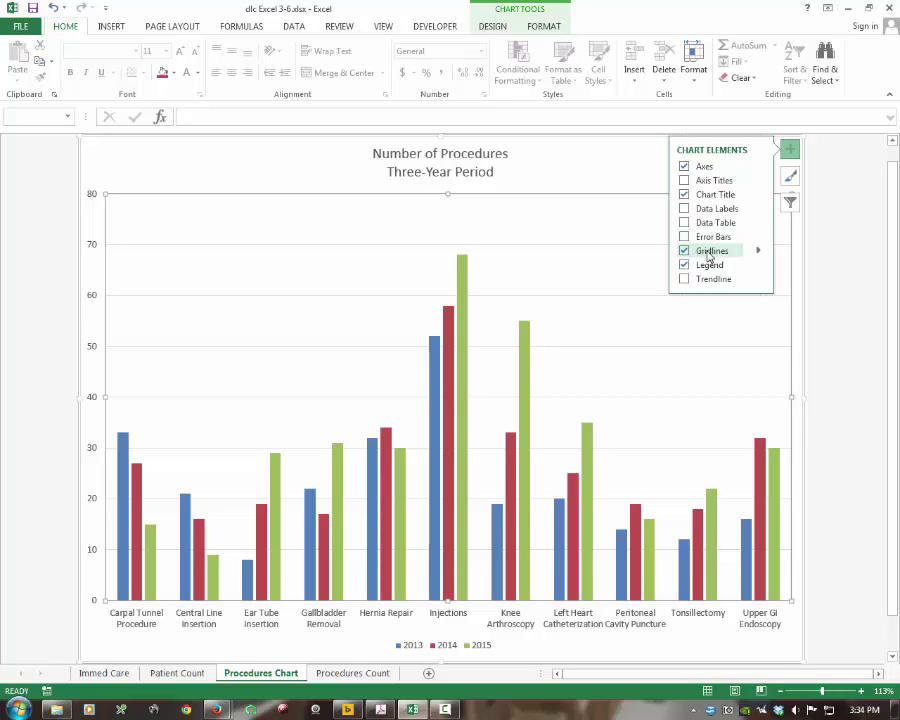
{"action": "left_click", "coordinate": [760, 254]}
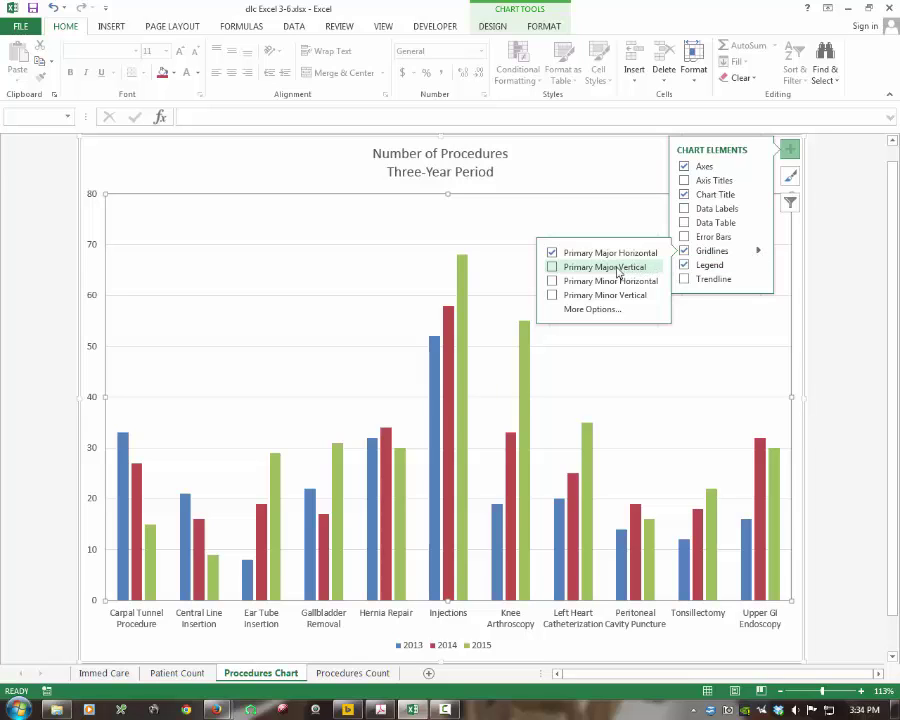
{"action": "left_click", "coordinate": [554, 270]}
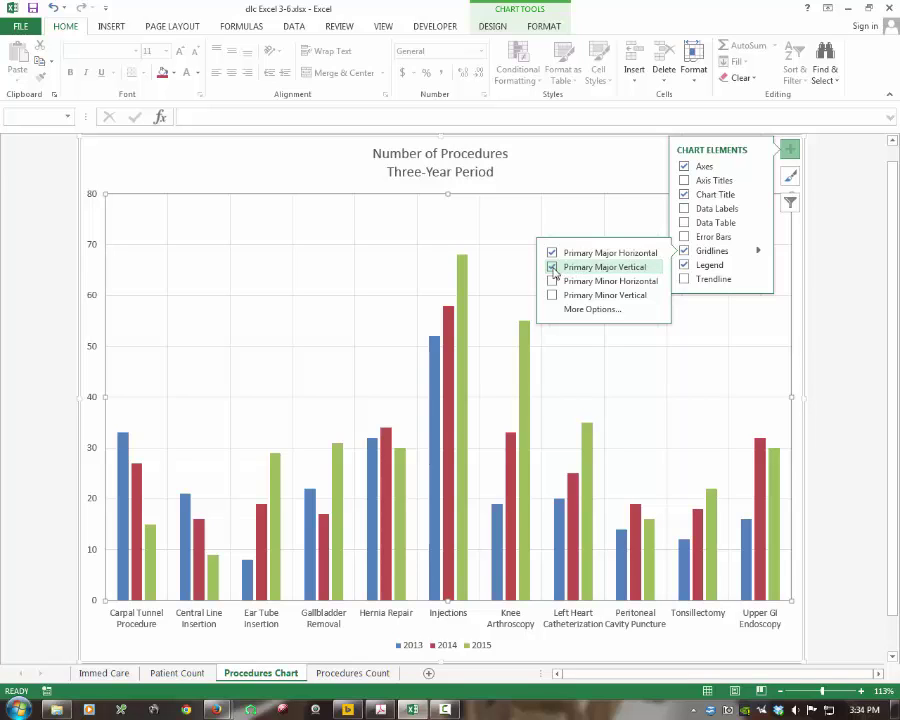
{"action": "left_click", "coordinate": [830, 356]}
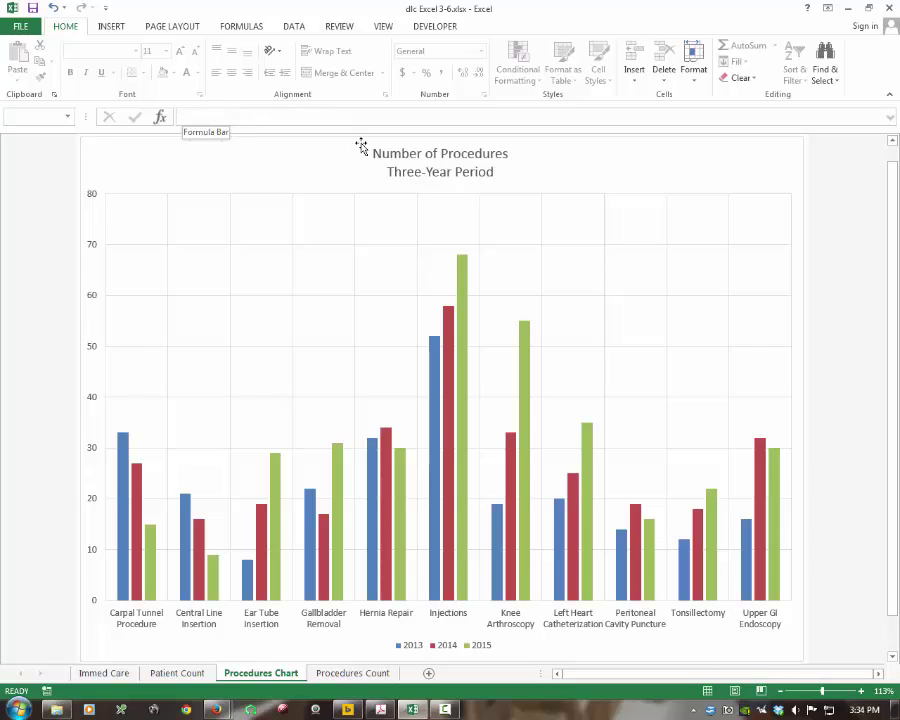
{"action": "left_click", "coordinate": [574, 169]}
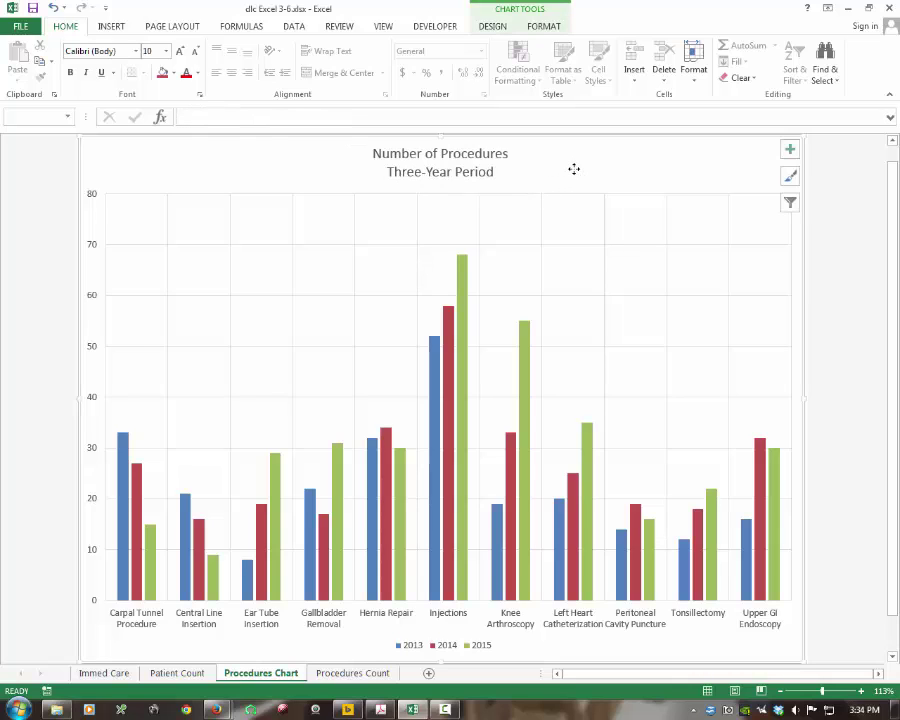
{"action": "left_click", "coordinate": [544, 27]}
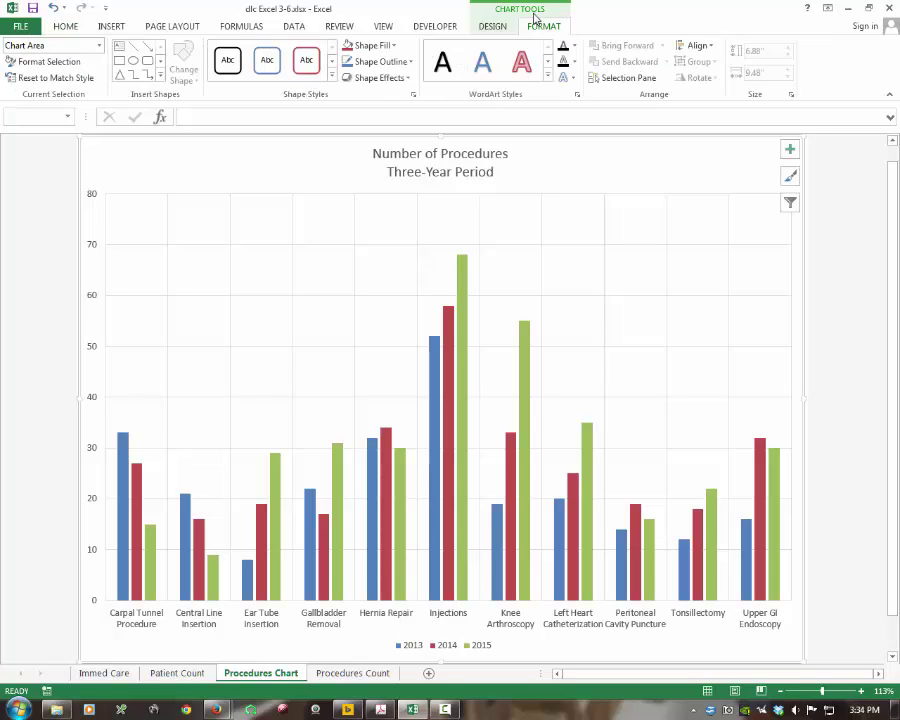
Fill the plot area with Tan, Background 2, Darker 10% and a Linear Down gradient
{"action": "left_click", "coordinate": [100, 47]}
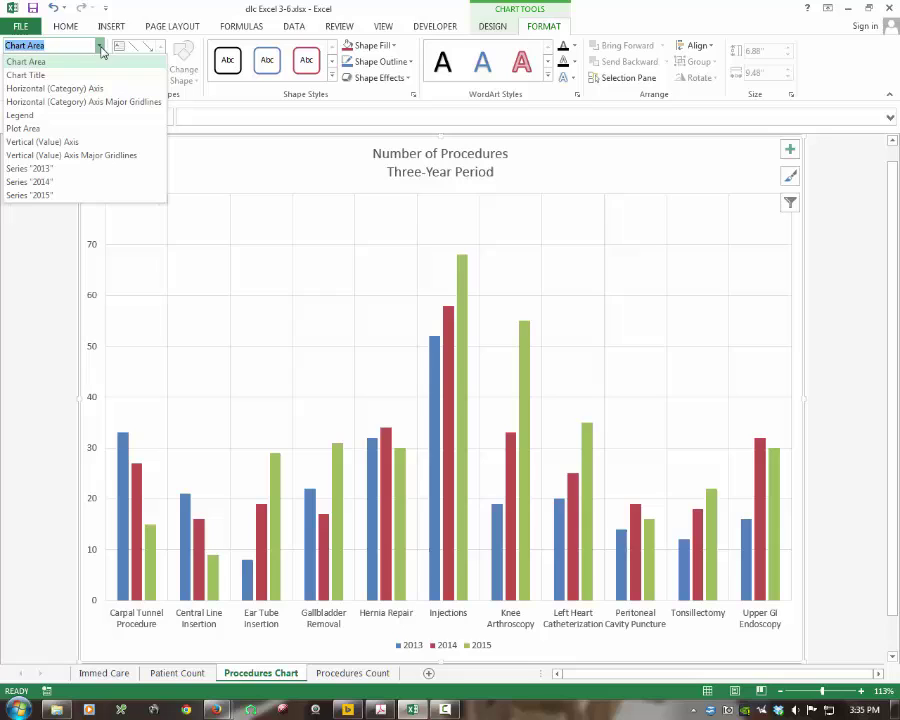
{"action": "left_click", "coordinate": [49, 129]}
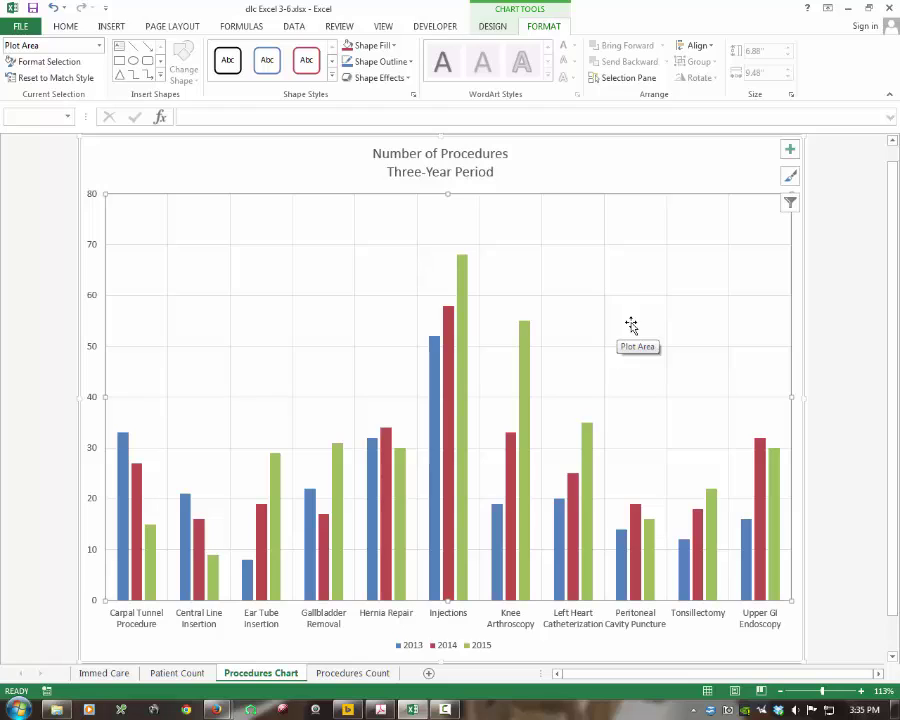
{"action": "left_click", "coordinate": [393, 48]}
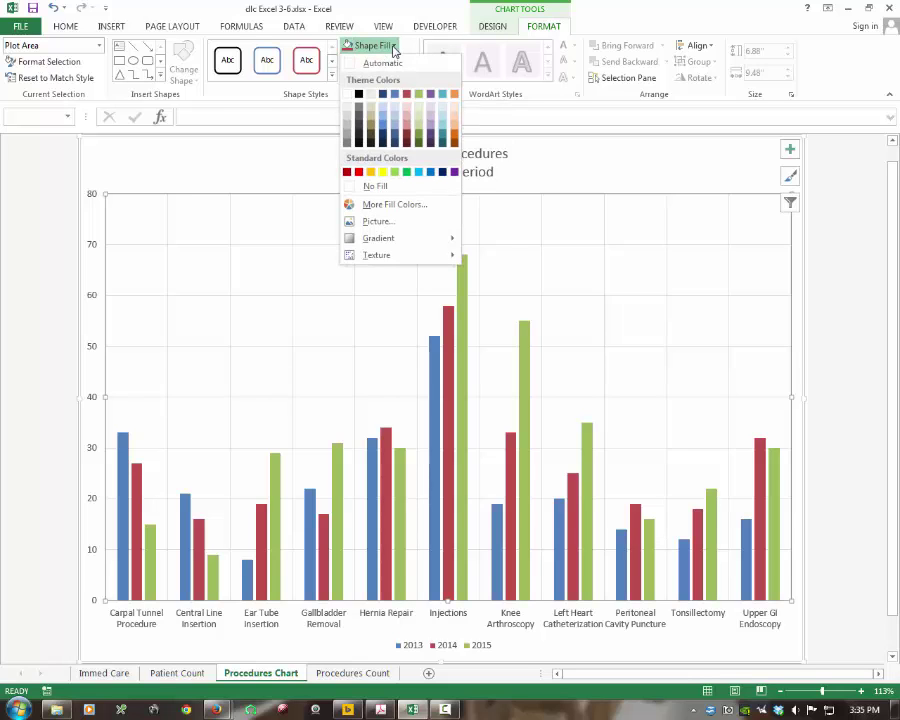
{"action": "left_click", "coordinate": [371, 111]}
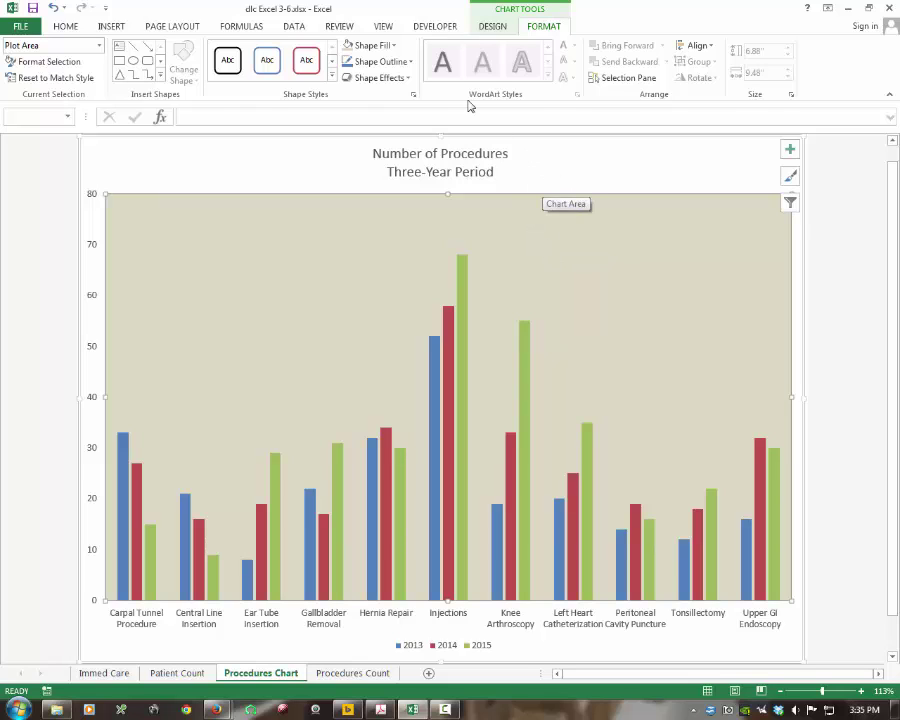
{"action": "left_click", "coordinate": [395, 47]}
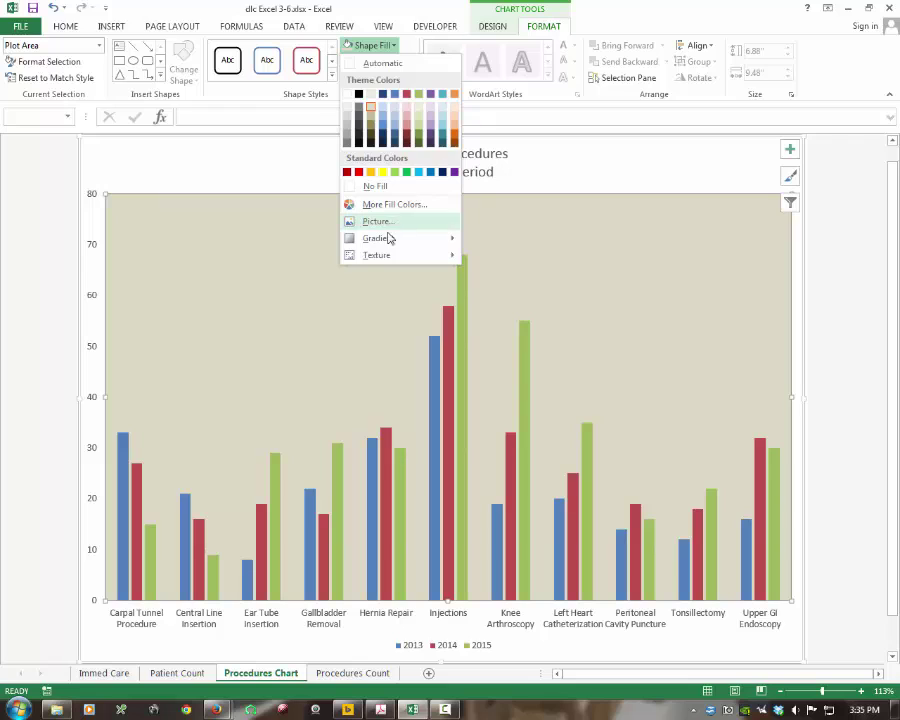
{"action": "mouse_move", "coordinate": [388, 242]}
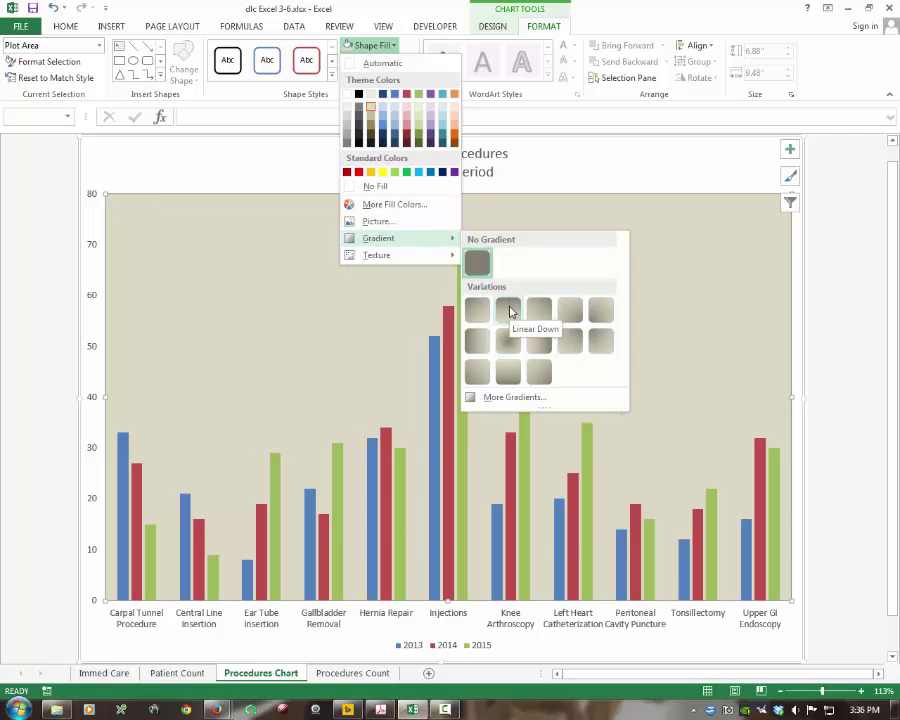
{"action": "left_click", "coordinate": [510, 312]}
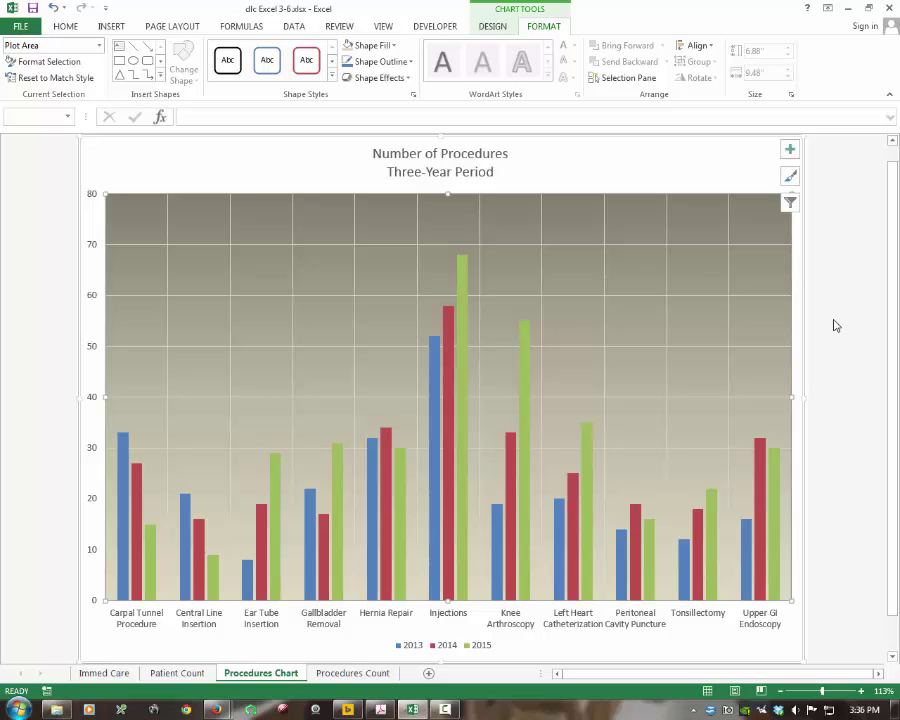
Choose commands from the File backstage menu
{"action": "left_click", "coordinate": [16, 27]}
{"action": "left_click", "coordinate": [34, 143]}
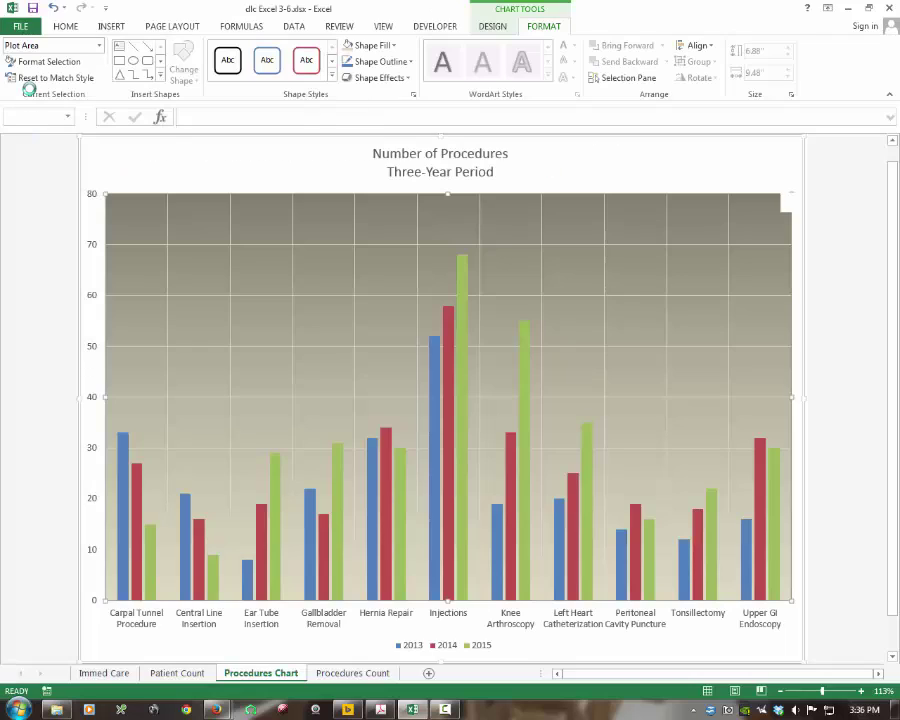
{"action": "left_click", "coordinate": [16, 27]}
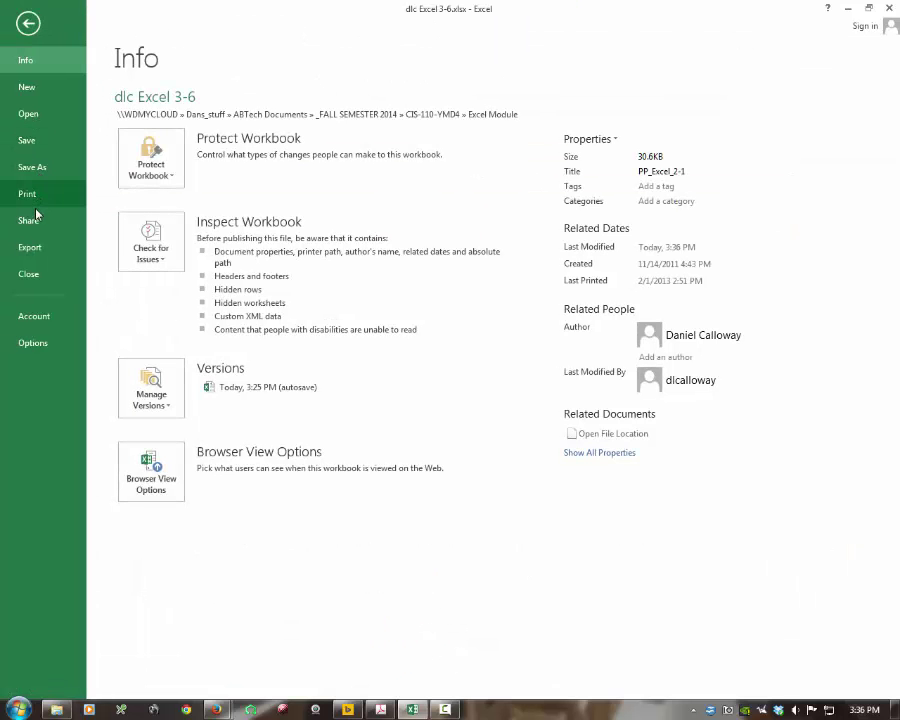
{"action": "left_click", "coordinate": [38, 276]}
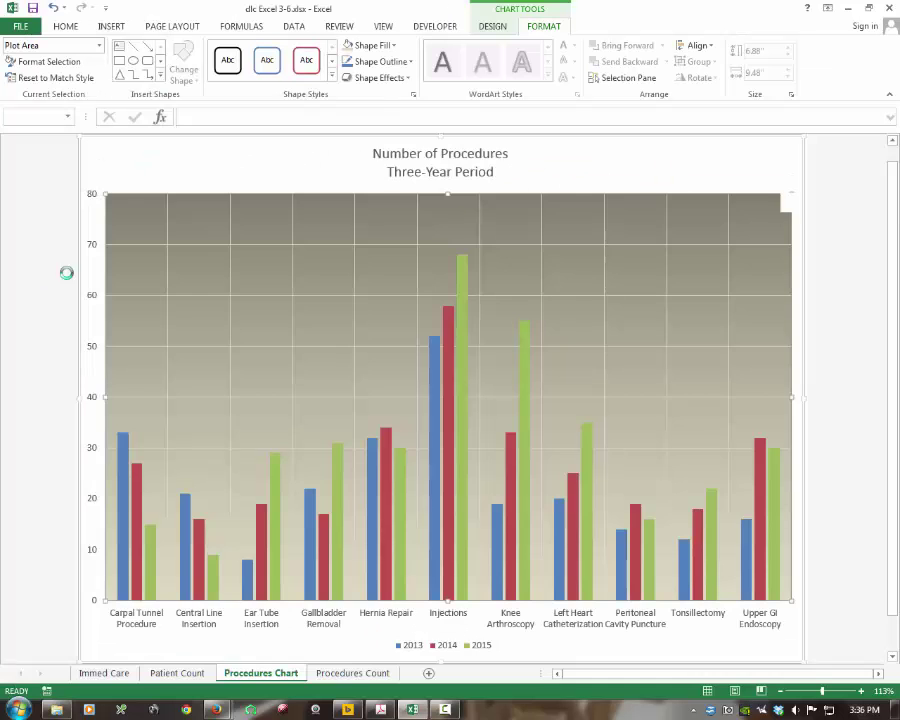